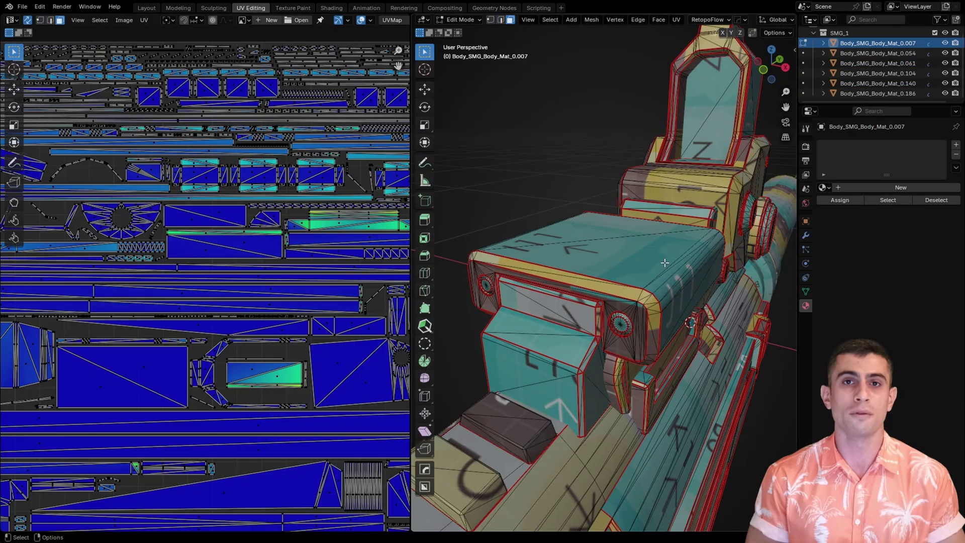
Step: Select the seam-bounded face island on the gun's sight housing and frame it in the UV view for inspection
key(ctrl+l)
key(KP_Decimal)
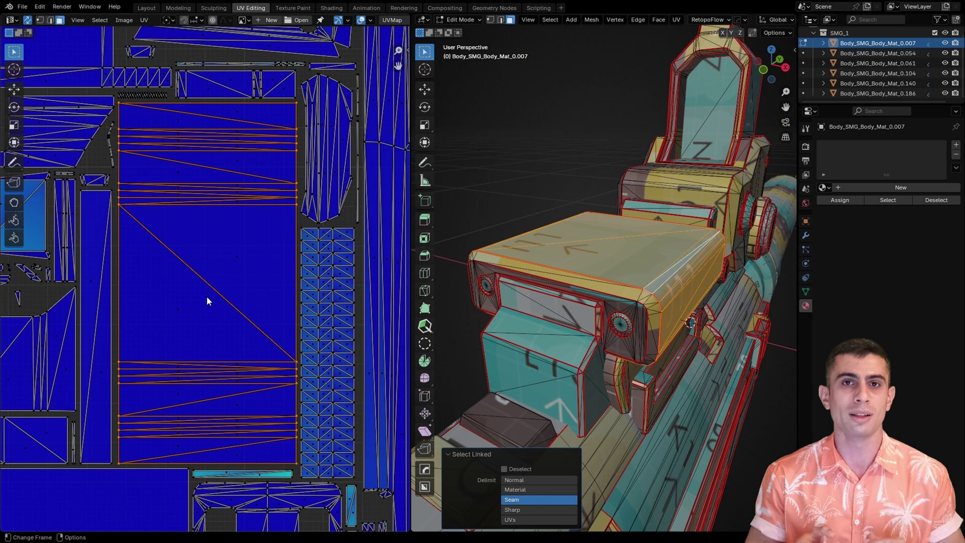
middle_drag(669, 229, 589, 329)
scroll(589, 332, down, 5)
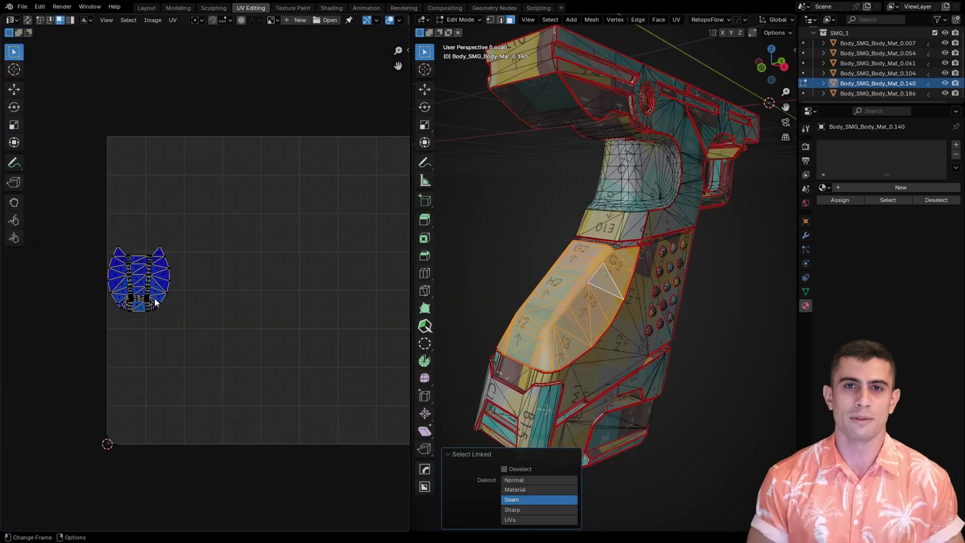
Step: Frame the selected UV island of the pistol grip's back panel and compare it with the model
key(KP_Decimal)
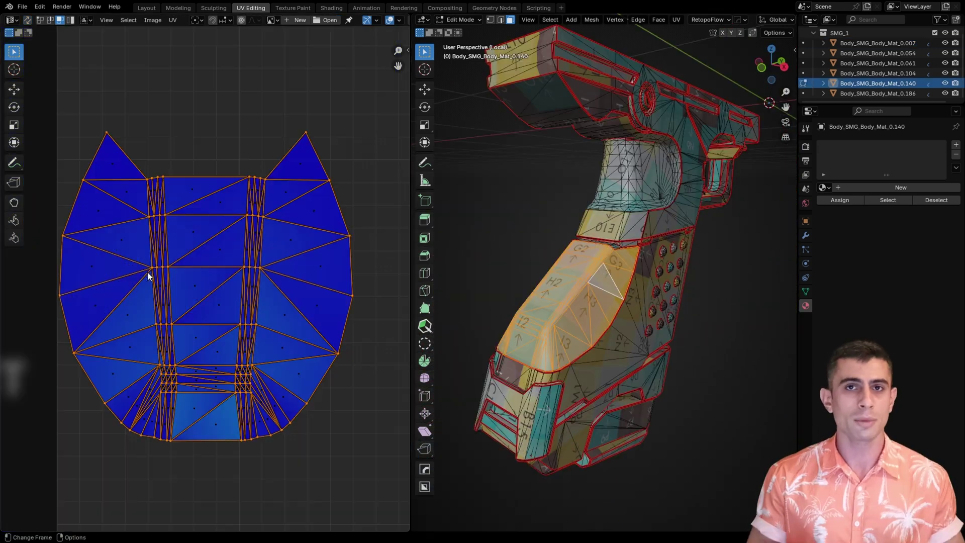
middle_drag(546, 321, 602, 286)
scroll(588, 324, up, 4)
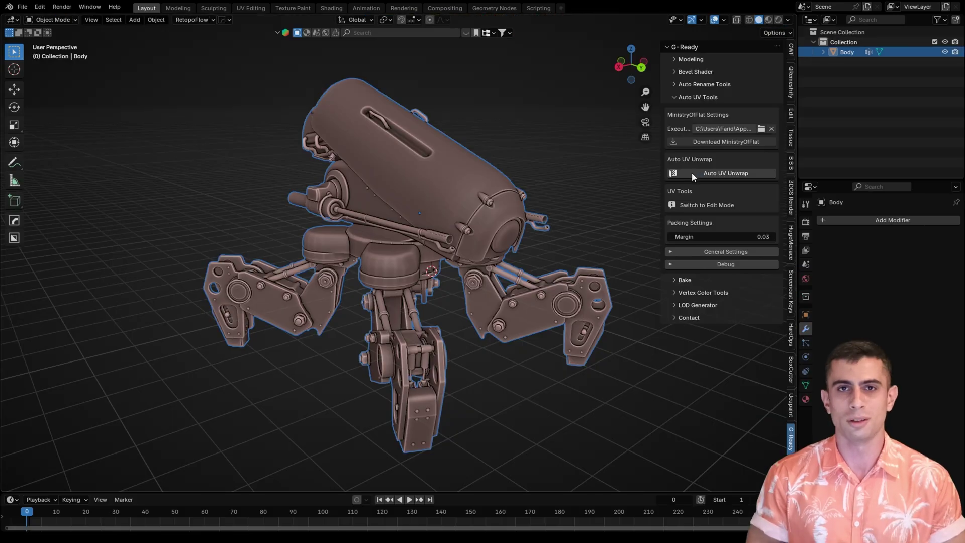
Step: Run Auto UV Unwrap on the robot body and inspect the UV island of a leg's hydraulic rod
click(692, 173)
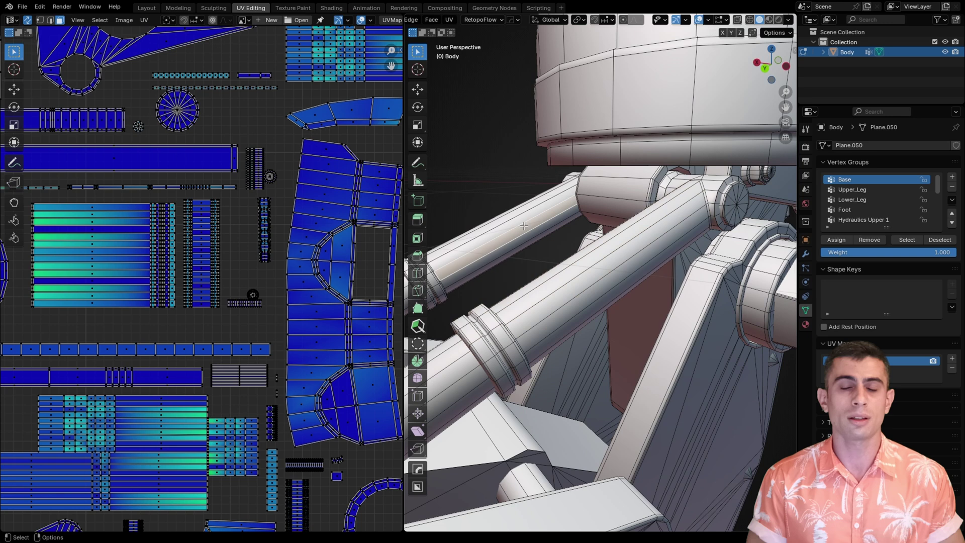
key(l)
key(KP_Decimal)
middle_drag(520, 226, 641, 292)
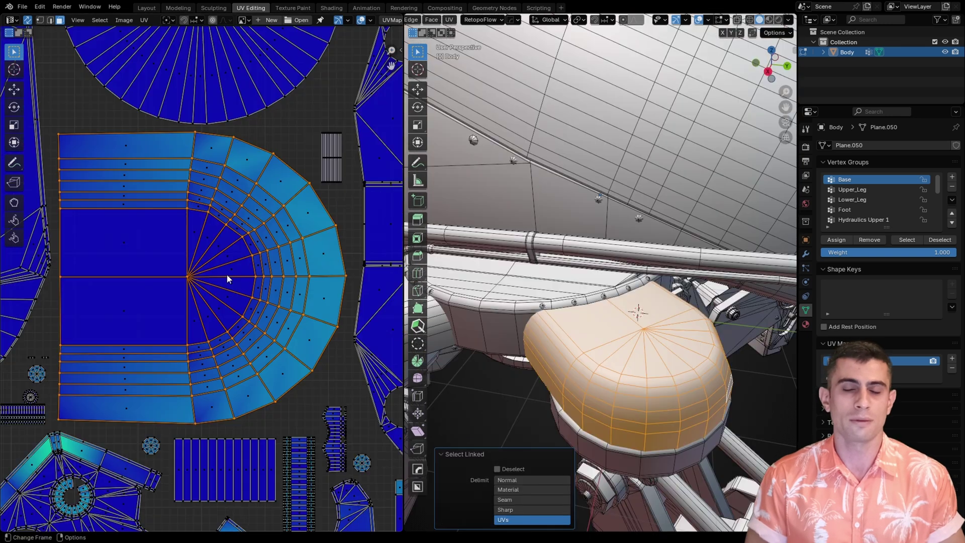
Step: Select the UV island of the robot's large upper hull and frame it to examine its layout
middle_drag(584, 287, 537, 270)
click(548, 271)
key(l)
scroll(537, 270, up, 4)
key(KP_Decimal)
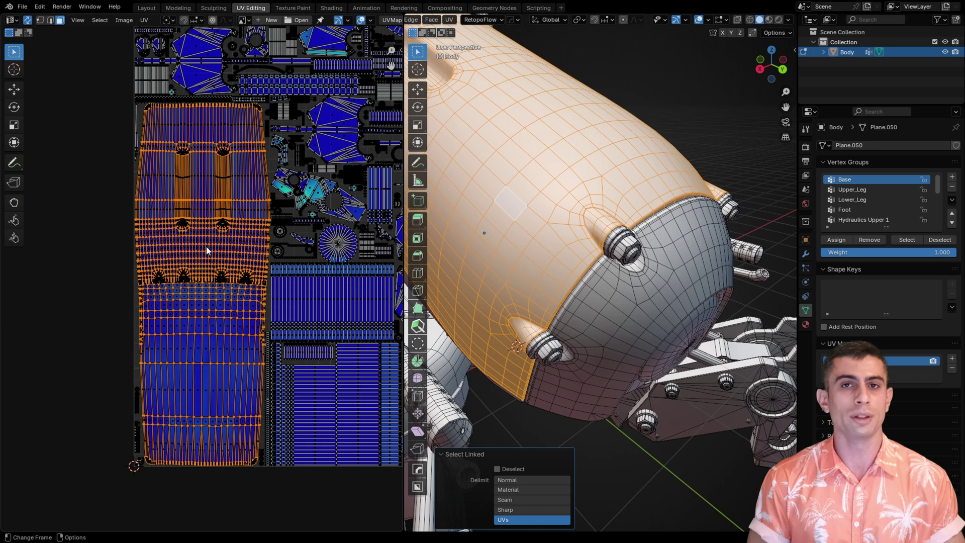
middle_drag(213, 189, 198, 345)
scroll(198, 345, up, 8)
Step: Frame the UV island of the front nose panel around the bolts and examine its layout
shift+middle_drag(648, 247, 587, 270)
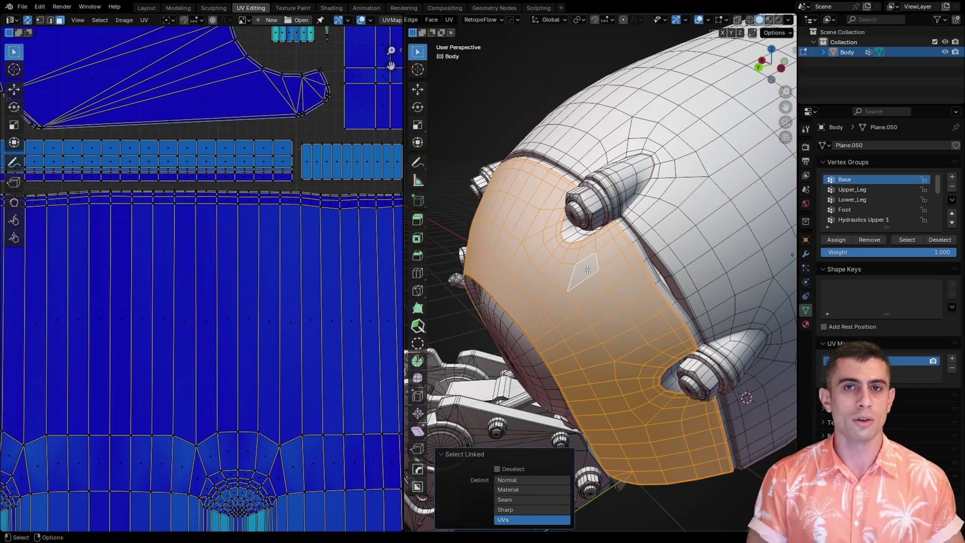
scroll(267, 303, down, 4)
key(KP_Decimal)
middle_drag(193, 244, 188, 312)
scroll(187, 313, up, 4)
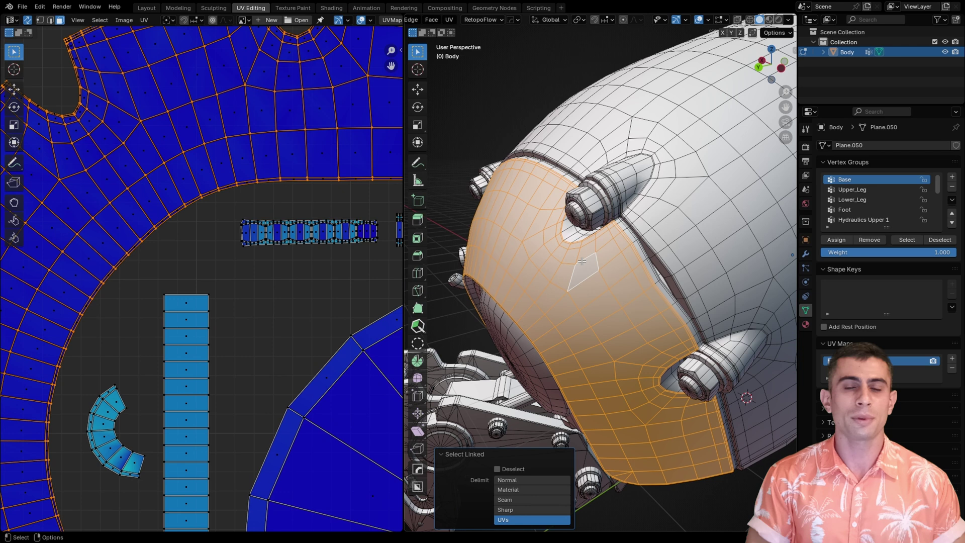
Step: Clear the selection, select the linked faces of the hex nut on the hull and examine its UV island closely
scroll(581, 261, up, 2)
shift+middle_drag(582, 261, 538, 193)
key(alt+a)
key(l)
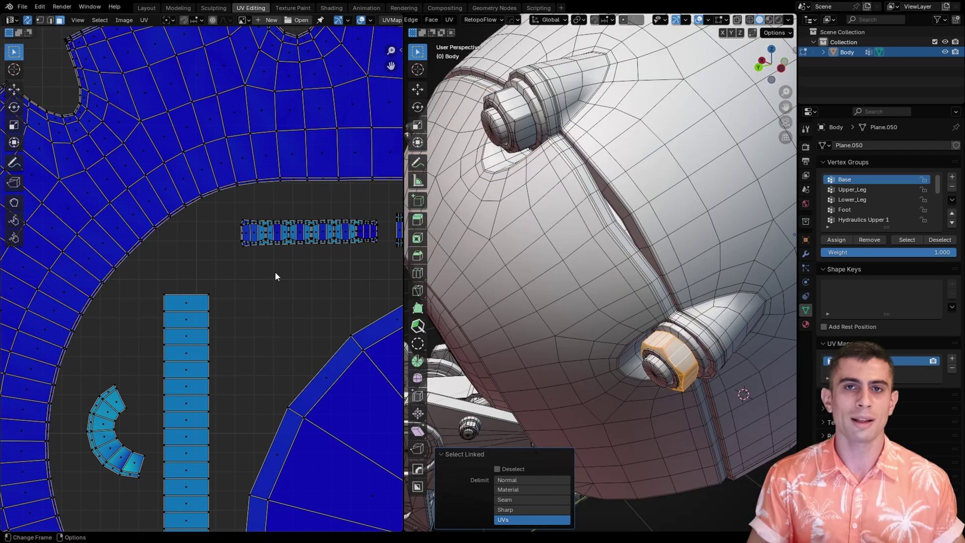
key(KP_Decimal)
scroll(246, 278, up, 3)
scroll(20, 293, up, 1)
middle_drag(19, 293, 181, 320)
scroll(377, 292, up, 1)
middle_drag(378, 292, 2, 282)
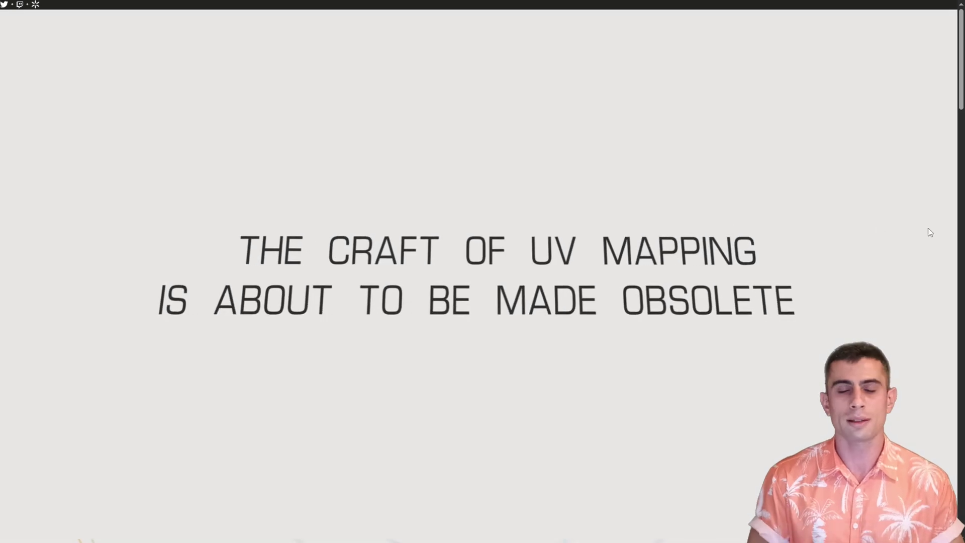
Step: Read through the Ministry of Flat web page's description of its automated UV unwrapping features
scroll(928, 228, down, 5)
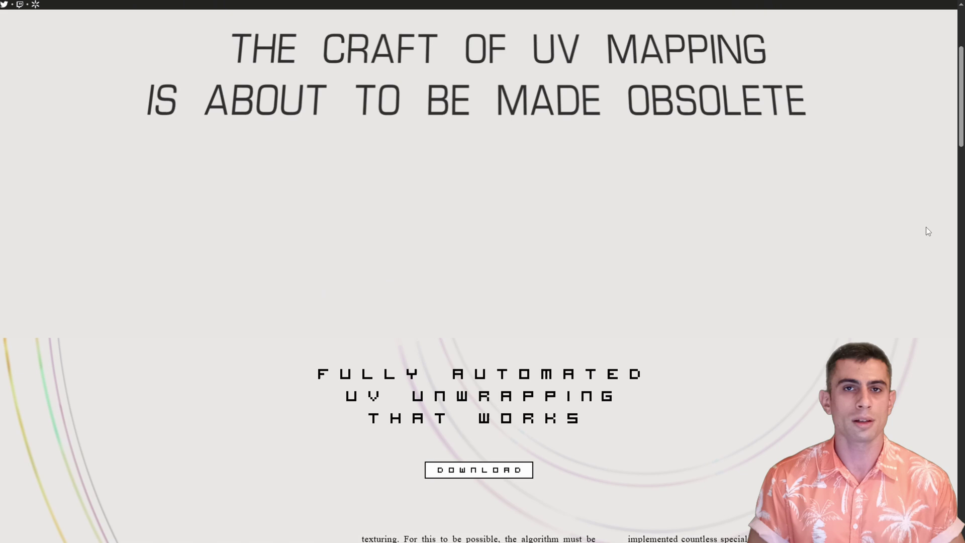
scroll(926, 231, down, 6)
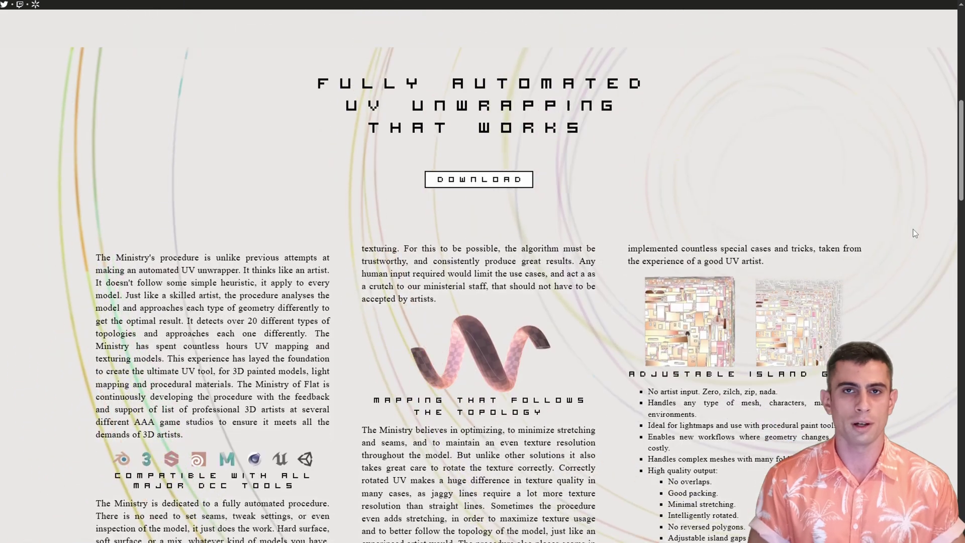
scroll(913, 233, down, 3)
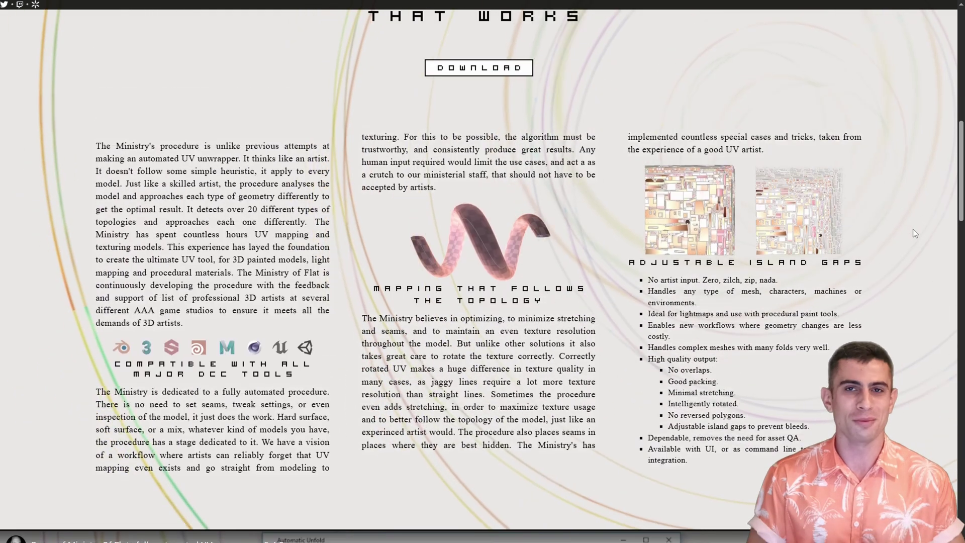
scroll(913, 228, up, 2)
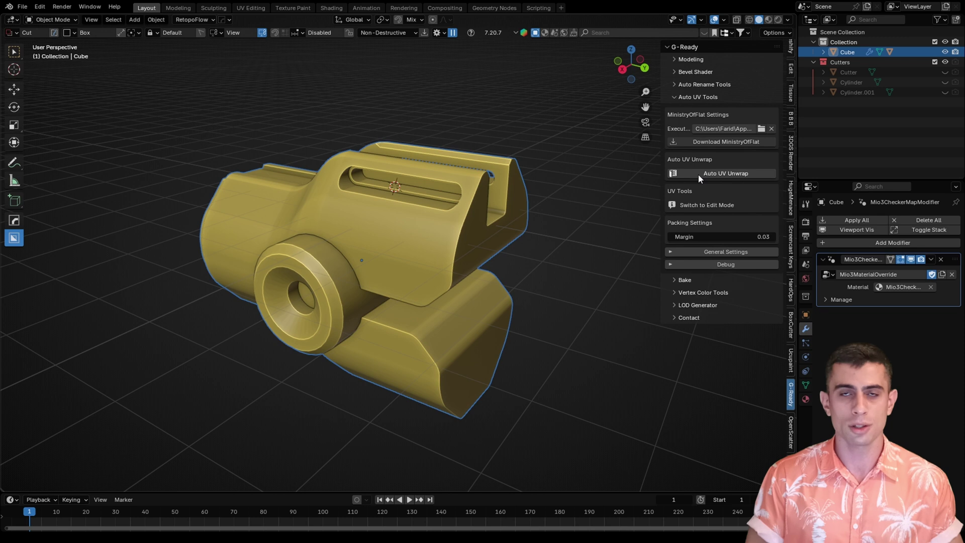
Step: Run Auto UV Unwrap on the Cube object and bring up its UV layout in the UV Editing workspace
click(698, 173)
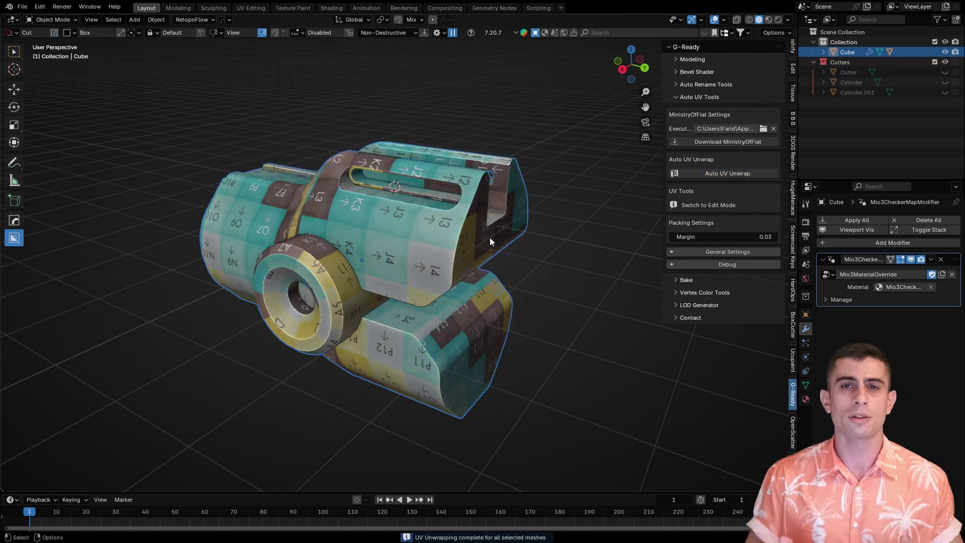
key(n)
click(249, 10)
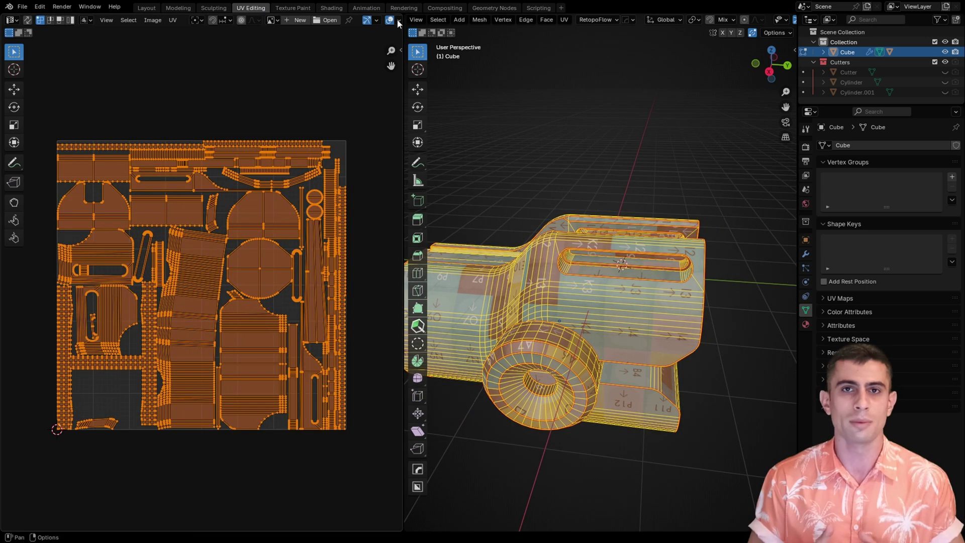
click(398, 21)
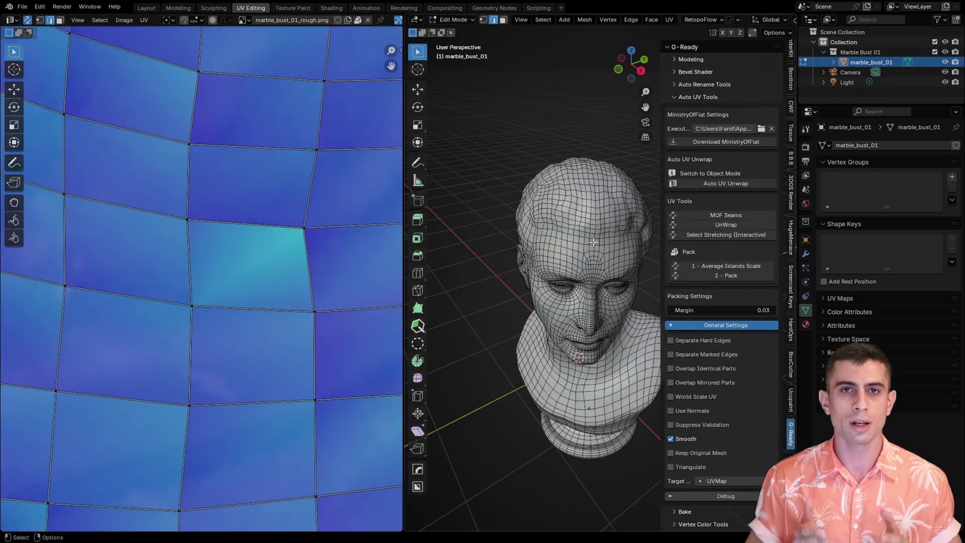
Step: Mark the marble bust's vertical centre edge loop as a seam and auto-unwrap it with Separate Marked Edges enabled
middle_drag(619, 241, 549, 333)
key(u)
click(541, 447)
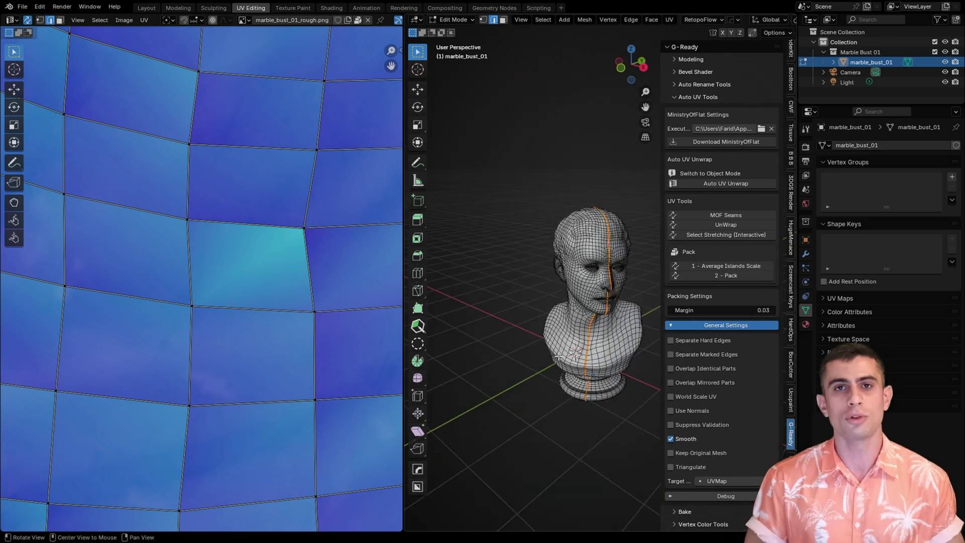
key(a)
key(Tab)
shift+middle_drag(641, 209, 619, 243)
scroll(623, 231, up, 1)
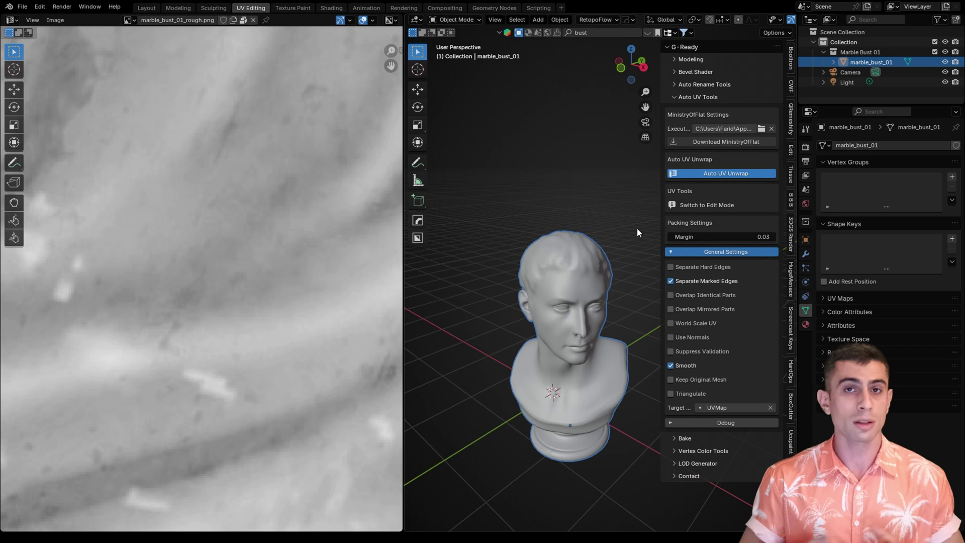
Step: Select one half of the bust by linked UVs in face mode and examine the resulting UV islands
key(Tab)
key(3)
scroll(568, 276, up, 2)
key(alt+a)
key(l)
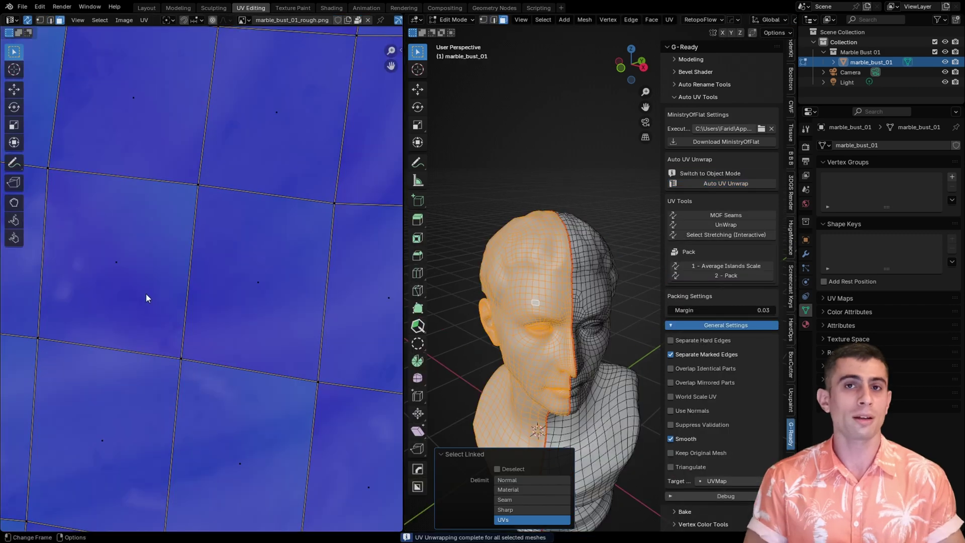
scroll(146, 298, down, 10)
scroll(191, 282, up, 2)
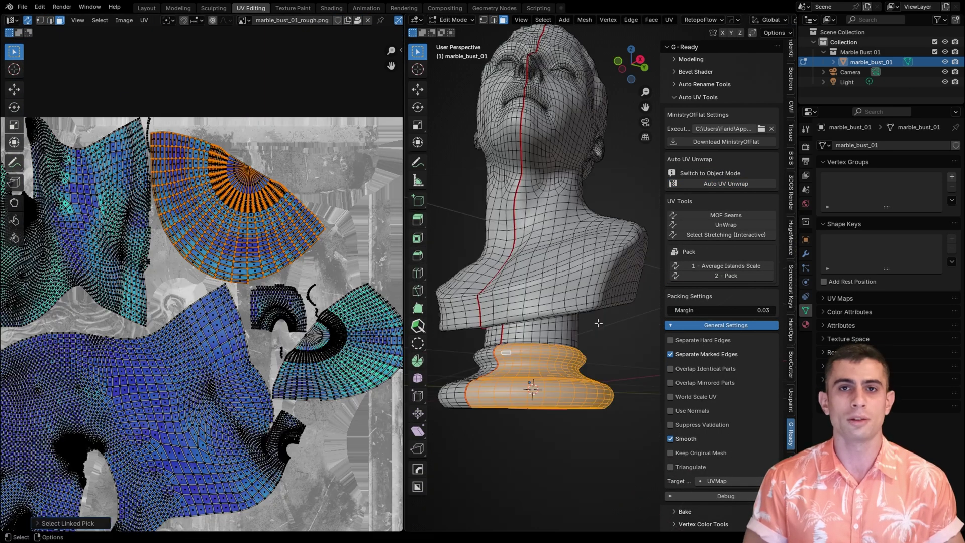
Step: Select another edge loop on the bust in edge mode and bring up the edge commands
middle_drag(599, 323, 525, 244)
key(2)
alt+click(523, 241)
right_click(518, 246)
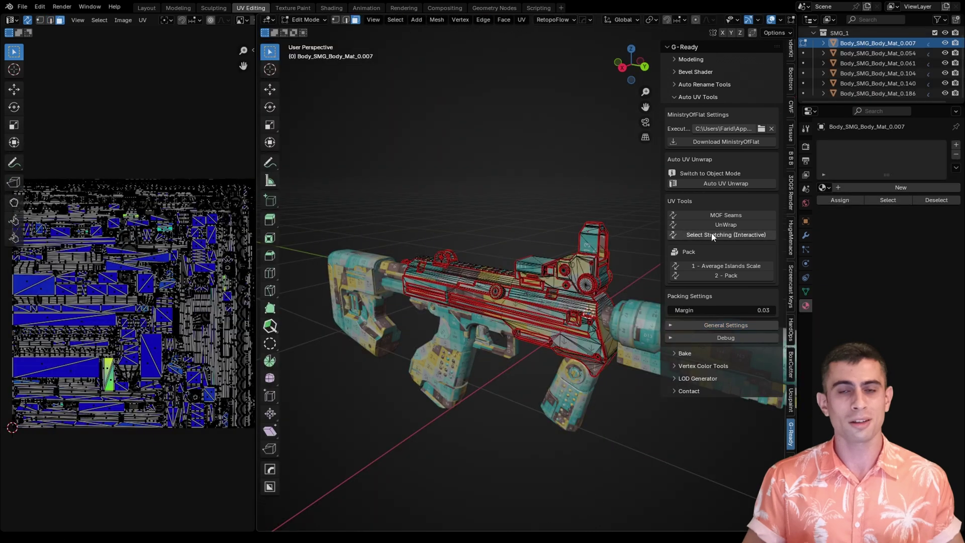
Step: Start Select Stretching (Interactive) on the gun's main body mesh
click(712, 235)
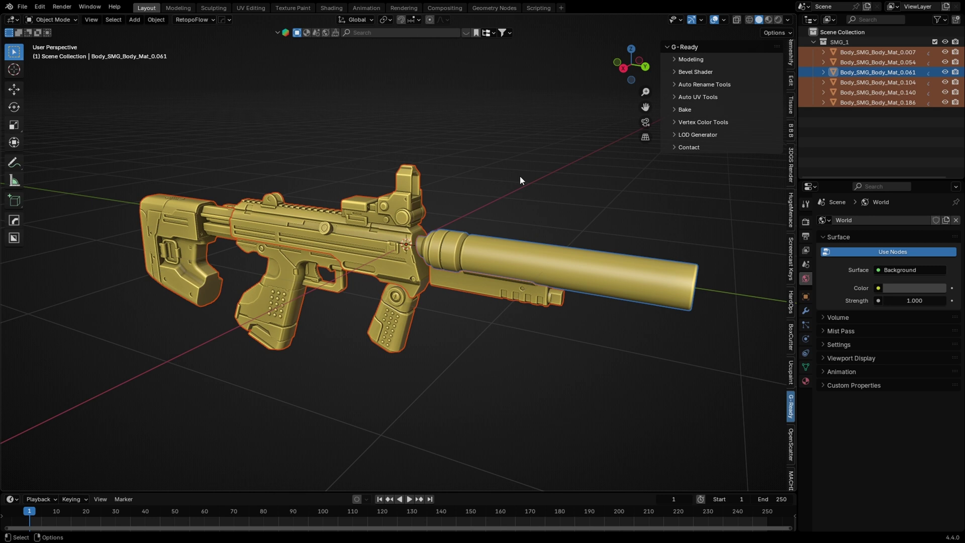
Step: Select all SMG parts and auto-unwrap them with Separate Hard Edges, Separate Marked Edges and World Scale UV
click(520, 177)
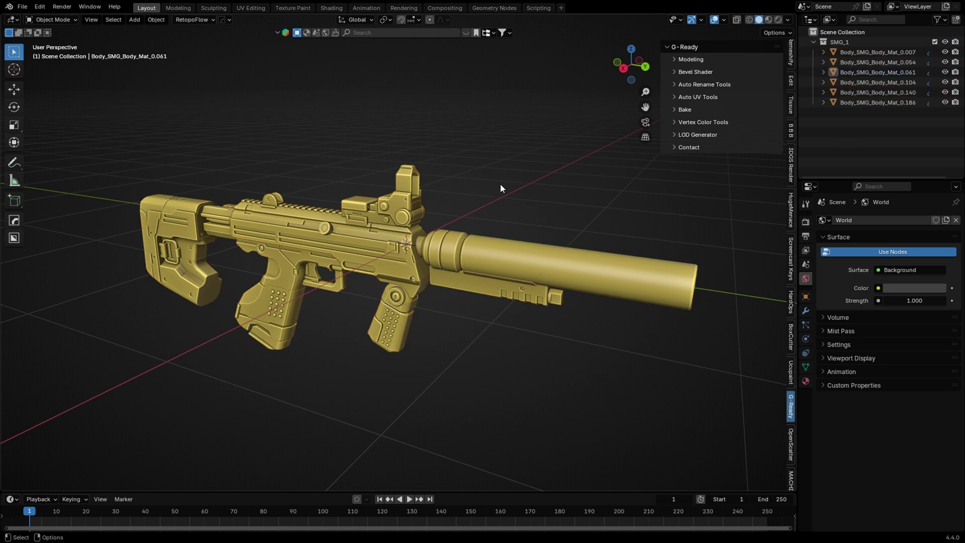
key(a)
click(685, 98)
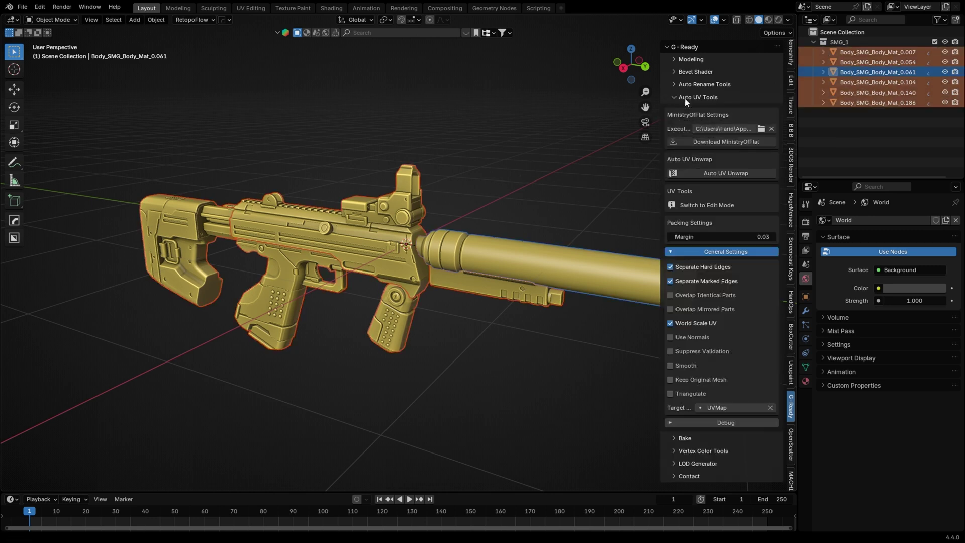
click(707, 173)
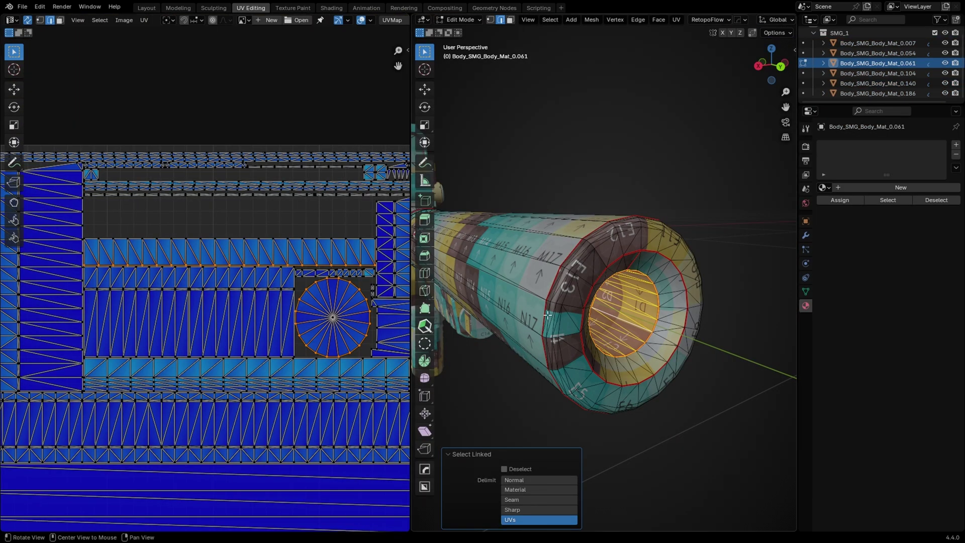
Step: Select the suppressor's inner bore faces up to the seams and inspect their island in the UV view
middle_drag(452, 311, 536, 304)
key(3)
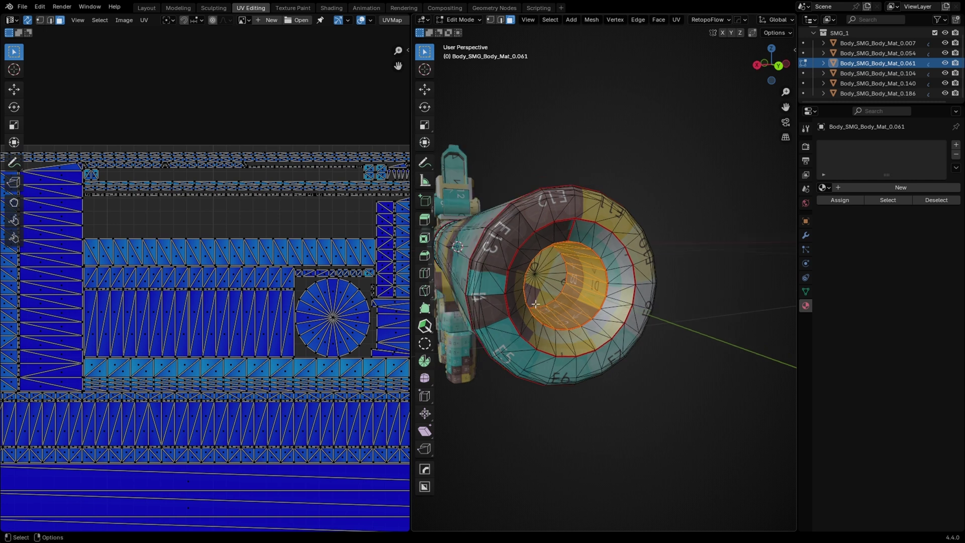
key(l)
key(KP_Decimal)
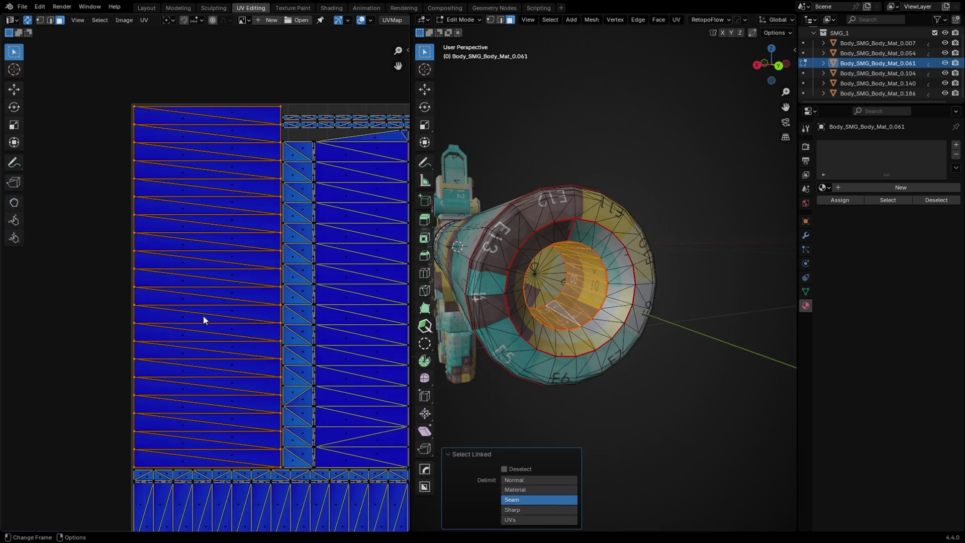
key(2)
middle_drag(625, 266, 646, 263)
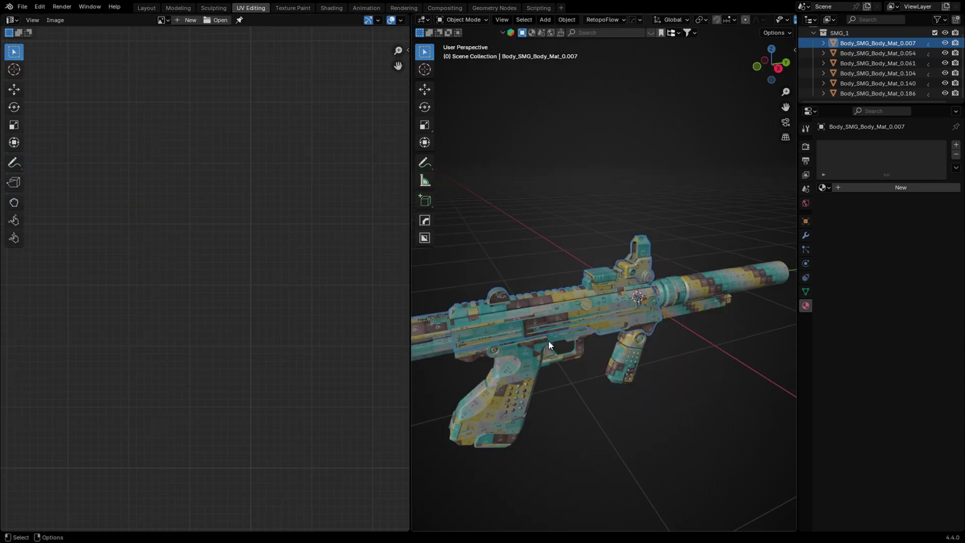
Step: Isolate the pistol grip part in Edit Mode and view its complete UV layout
middle_drag(548, 341, 610, 330)
click(596, 321)
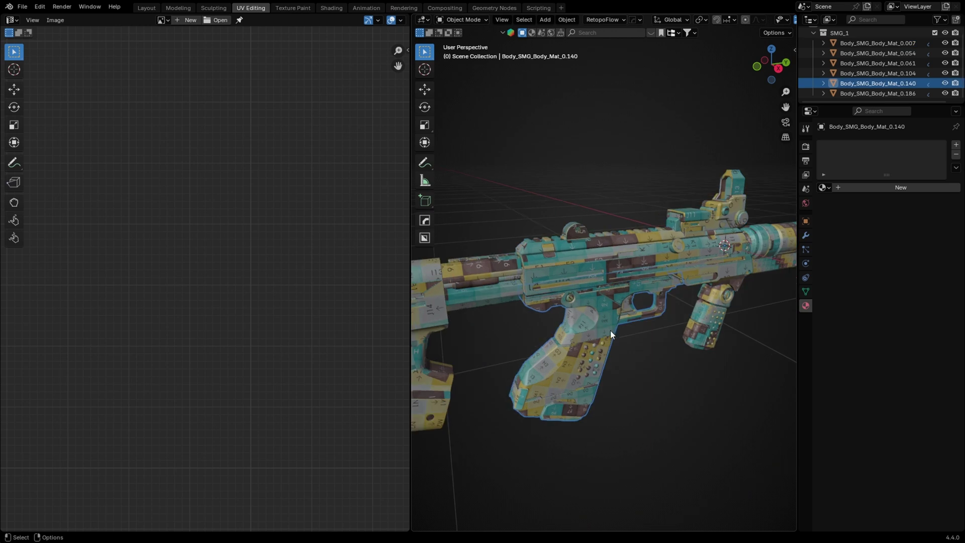
key(Tab)
key(KP_Divide)
scroll(324, 318, down, 8)
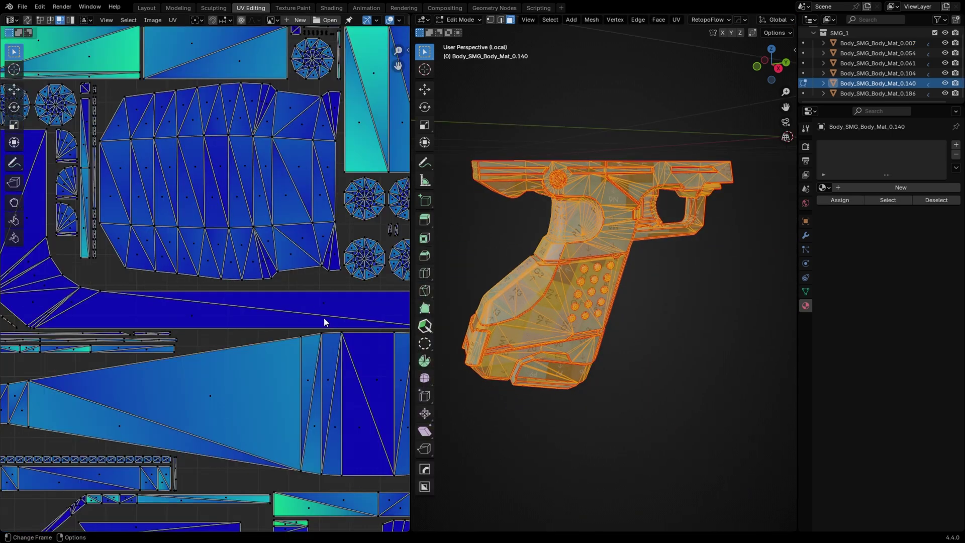
scroll(294, 291, up, 1)
middle_drag(293, 287, 290, 283)
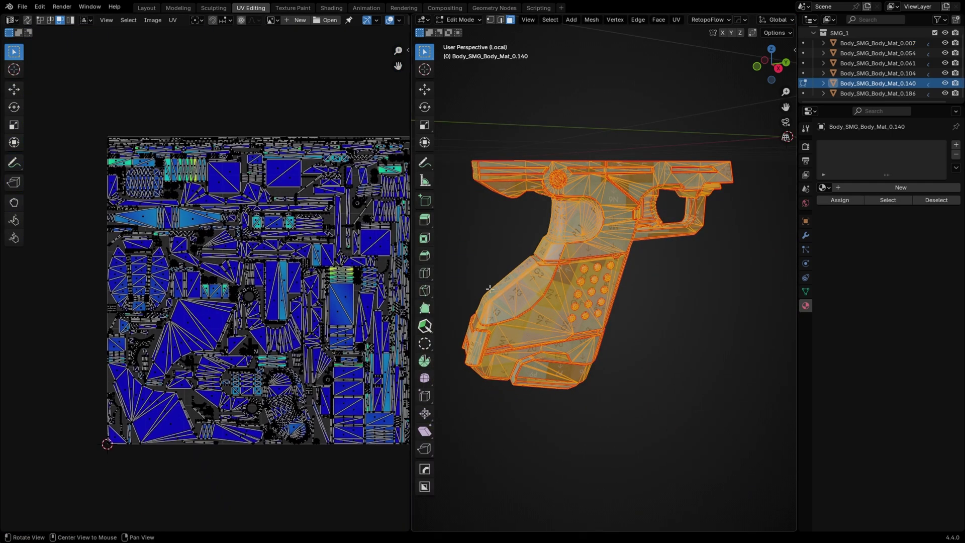
Step: Select the grip's back panel faces up to the seams and select all of that island's UVs
middle_drag(566, 282, 599, 278)
scroll(601, 274, up, 3)
click(601, 273)
key(ctrl+l)
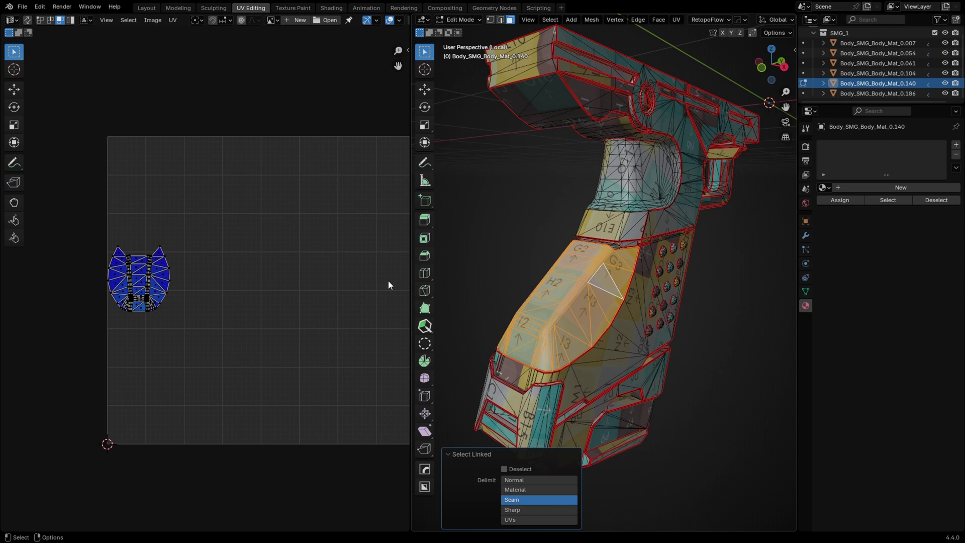
key(a)
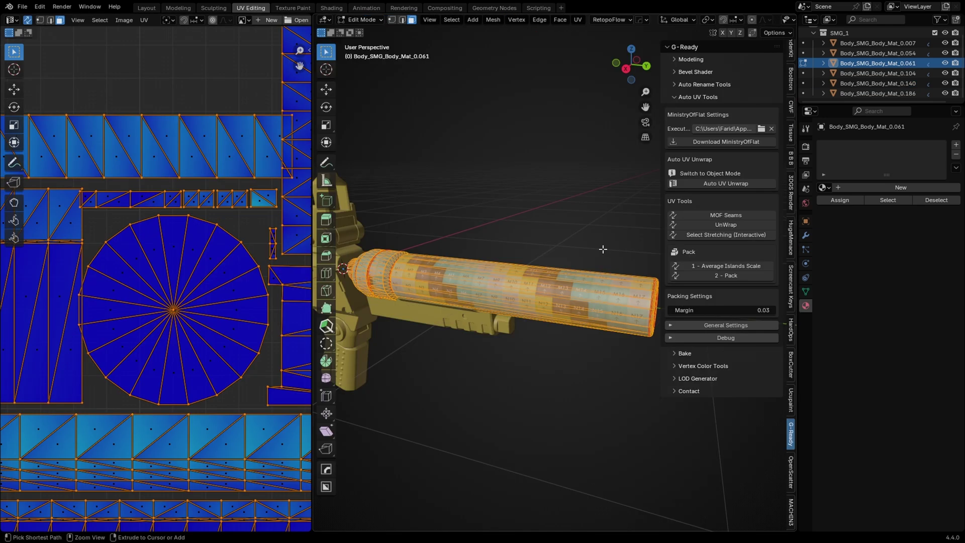
Step: Average the island scale of the suppressor's UVs
click(681, 265)
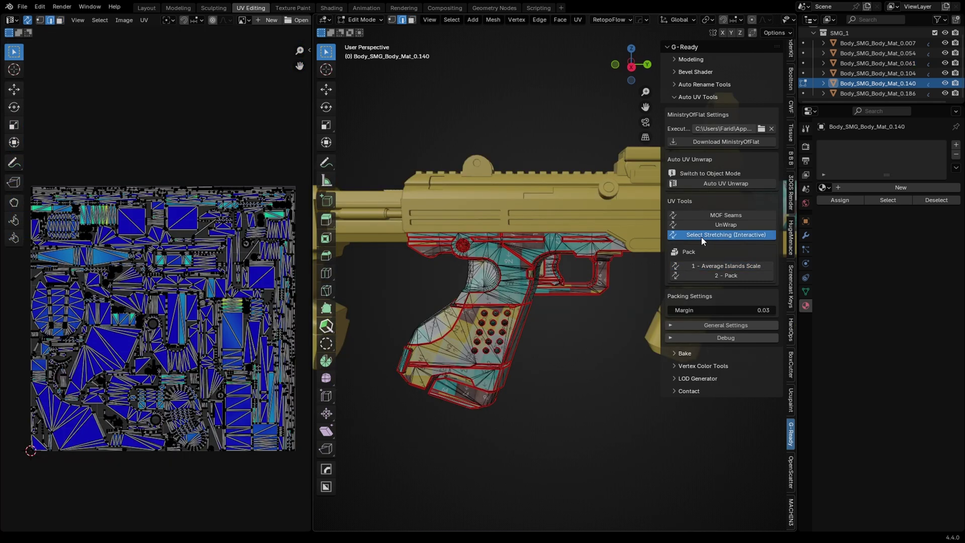
Step: In face mode, interactively select the pistol grip's stretched UV islands with a stretch threshold of 0.906
click(702, 235)
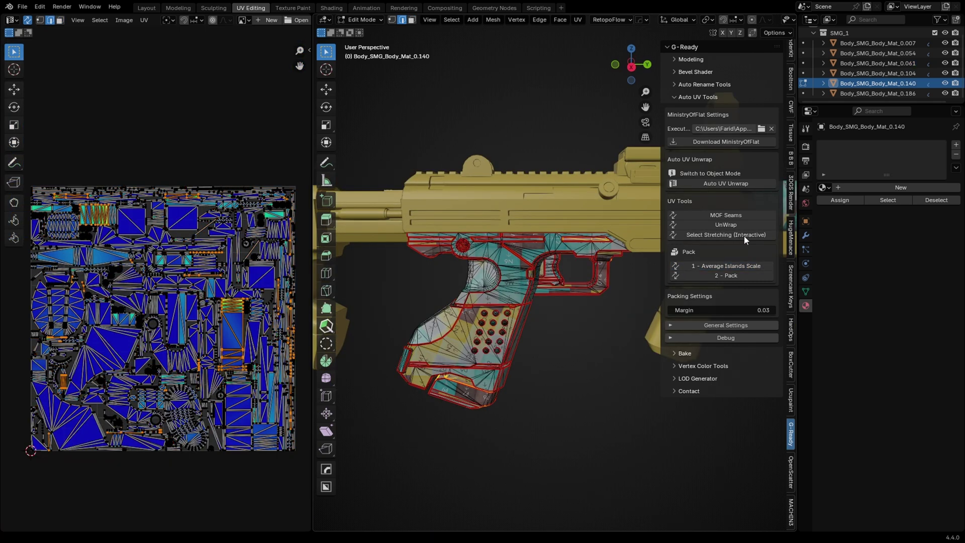
click(819, 238)
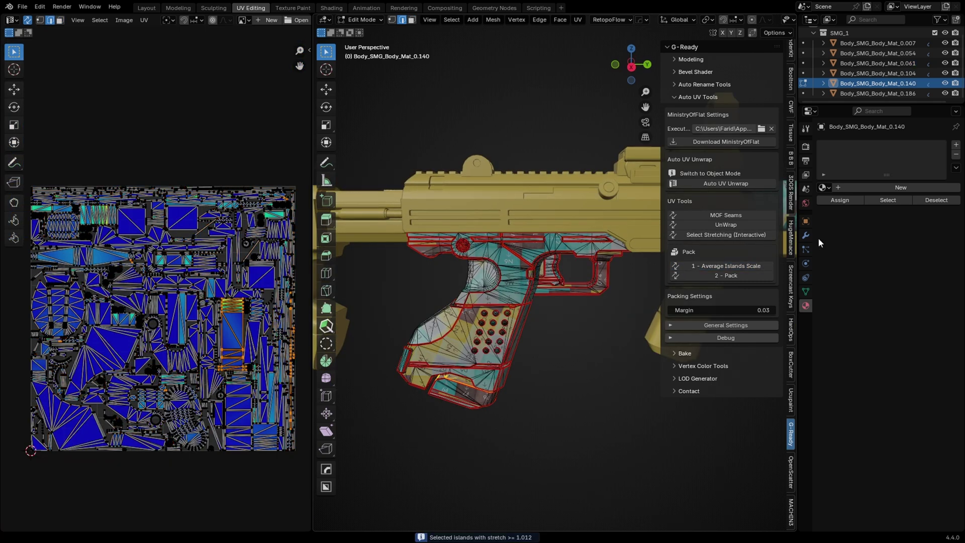
key(3)
scroll(53, 151, up, 4)
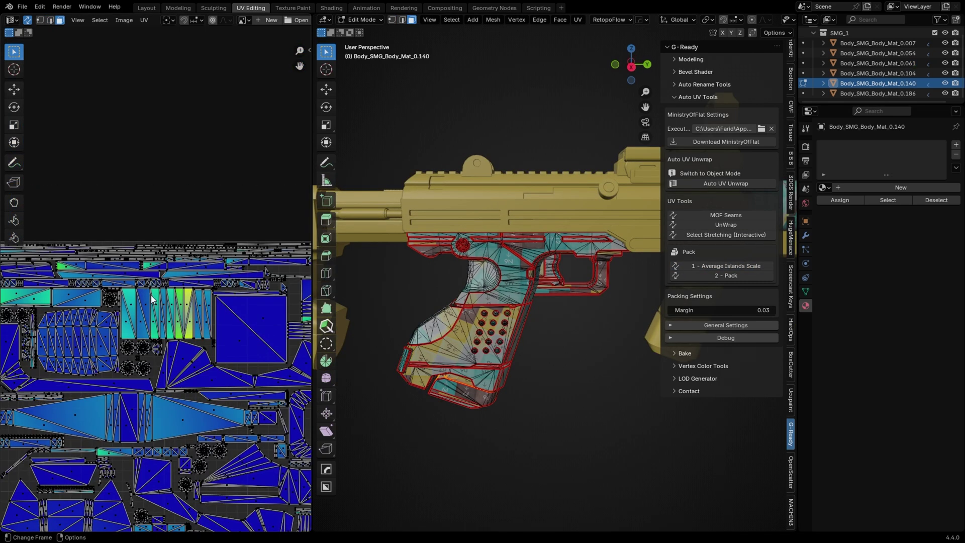
click(704, 234)
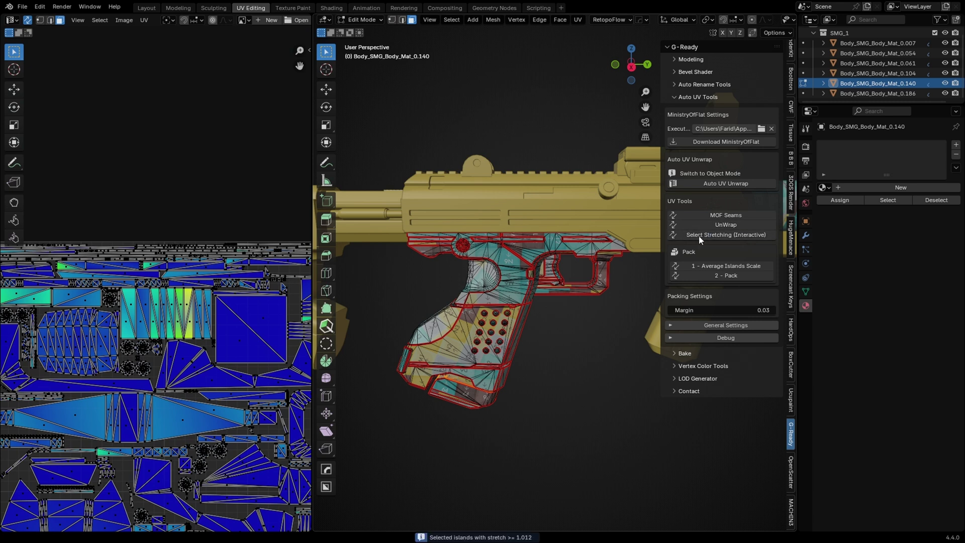
click(671, 235)
scroll(145, 280, up, 3)
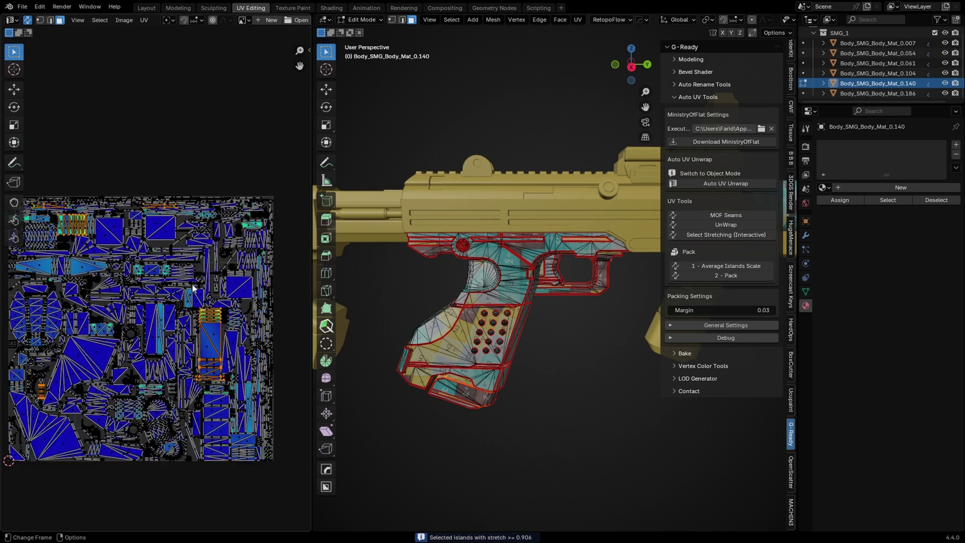
Step: Unwrap the grip's selected stretched islands again and move them away from the other UV islands
click(726, 225)
middle_drag(173, 377, 237, 353)
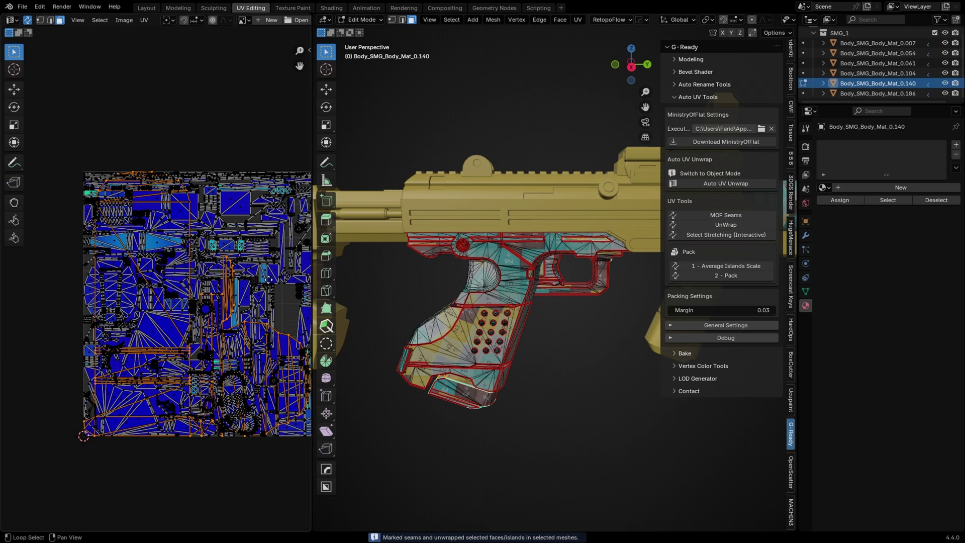
scroll(236, 354, down, 1)
key(g)
click(142, 413)
middle_drag(142, 413, 216, 313)
key(g)
click(171, 392)
middle_drag(170, 391, 238, 380)
scroll(211, 337, up, 2)
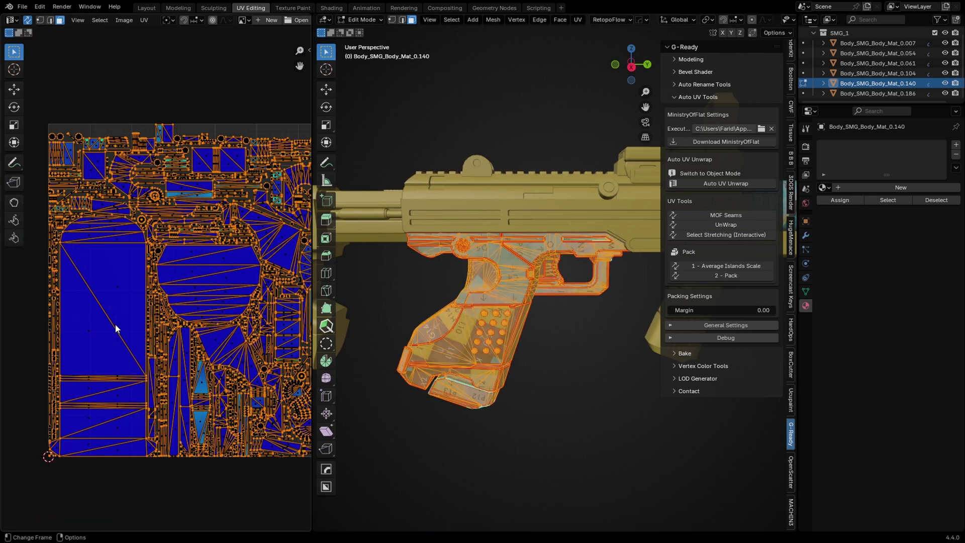
Step: Average the island scale of all the pistol grip's UVs
middle_drag(166, 300, 104, 314)
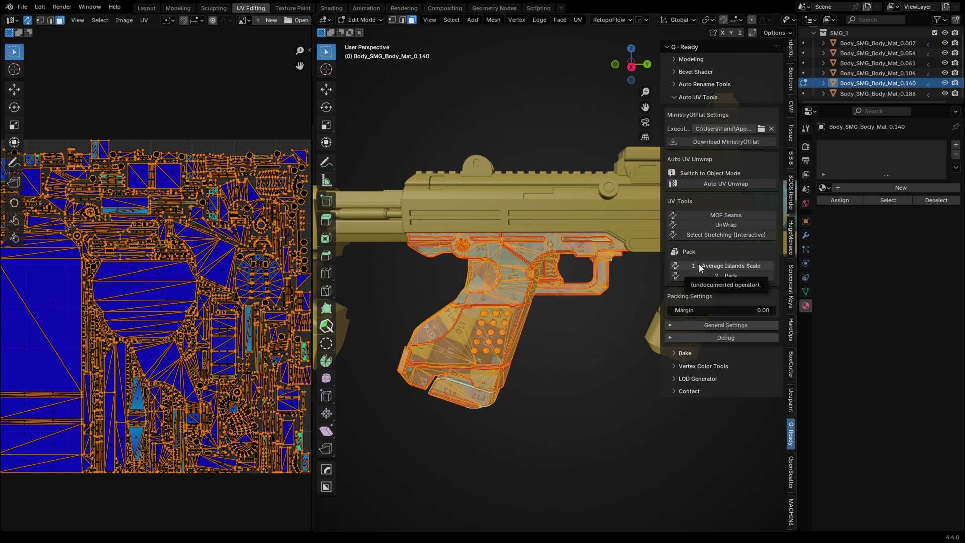
click(699, 264)
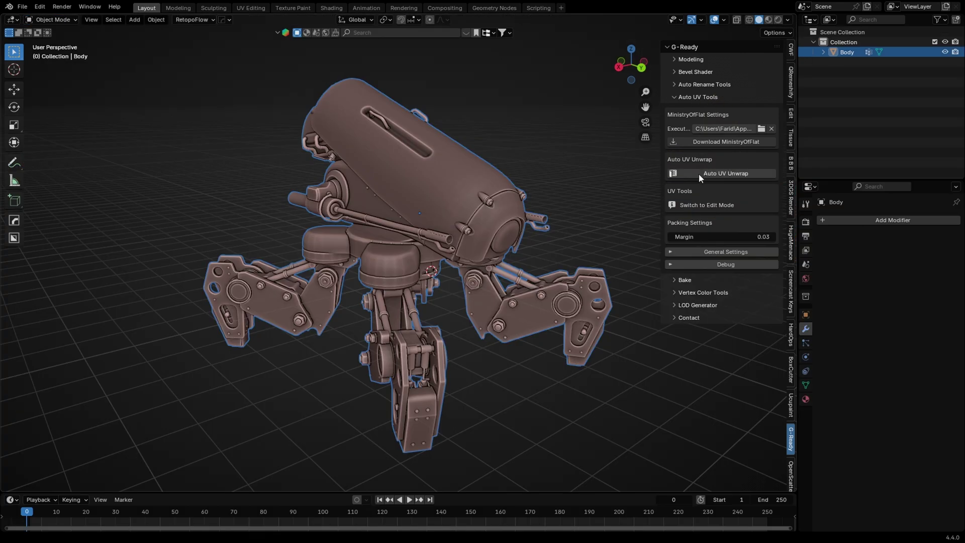
Step: Auto-unwrap the robot's Body mesh and view its complete UV layout
click(692, 172)
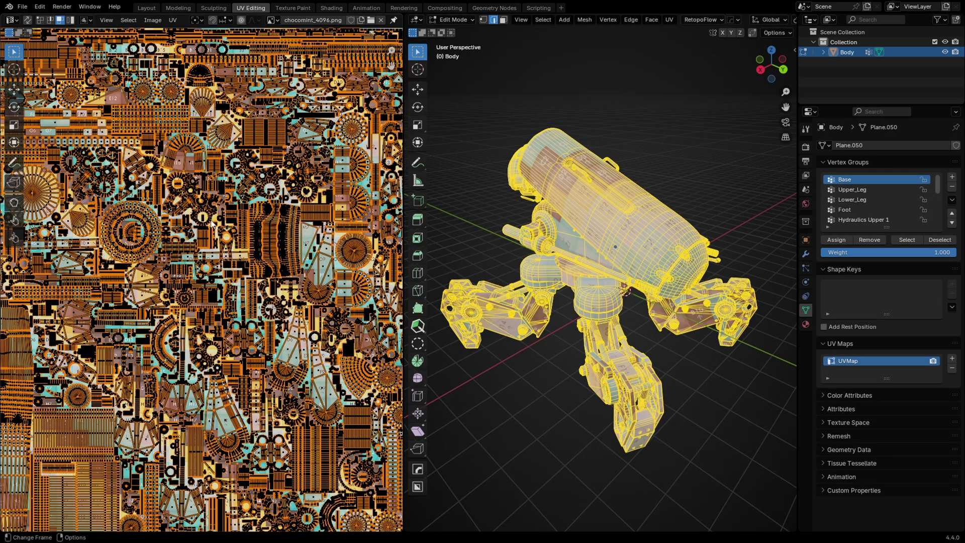
key(Home)
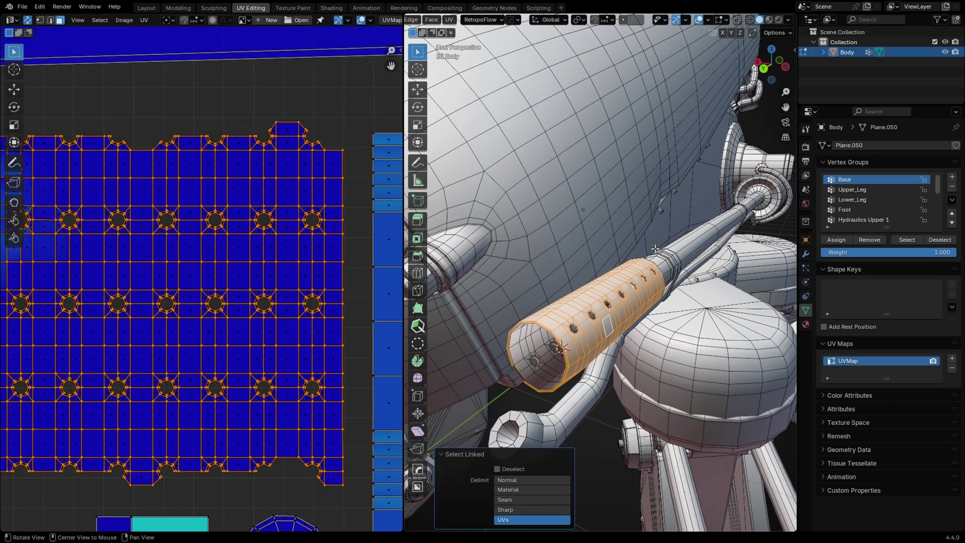
Step: Examine the robot's selected parts and frame the hull casing's island in the UV view
middle_drag(656, 249, 608, 201)
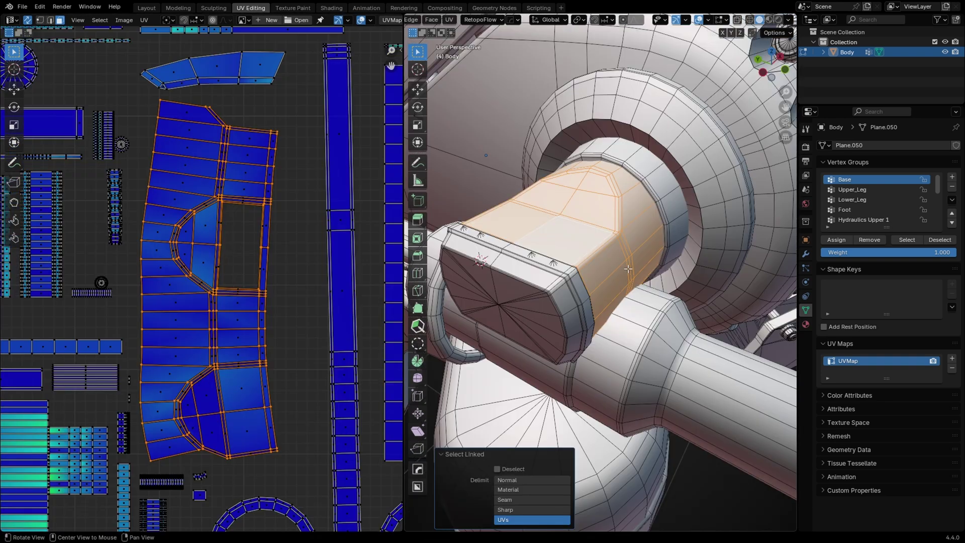
middle_drag(603, 251, 648, 245)
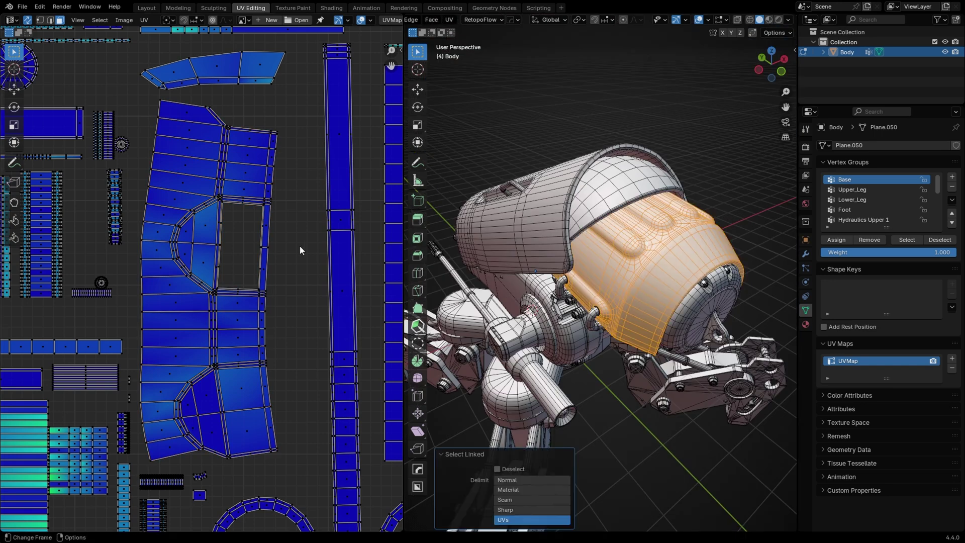
key(KP_Decimal)
scroll(318, 271, down, 2)
middle_drag(317, 272, 242, 236)
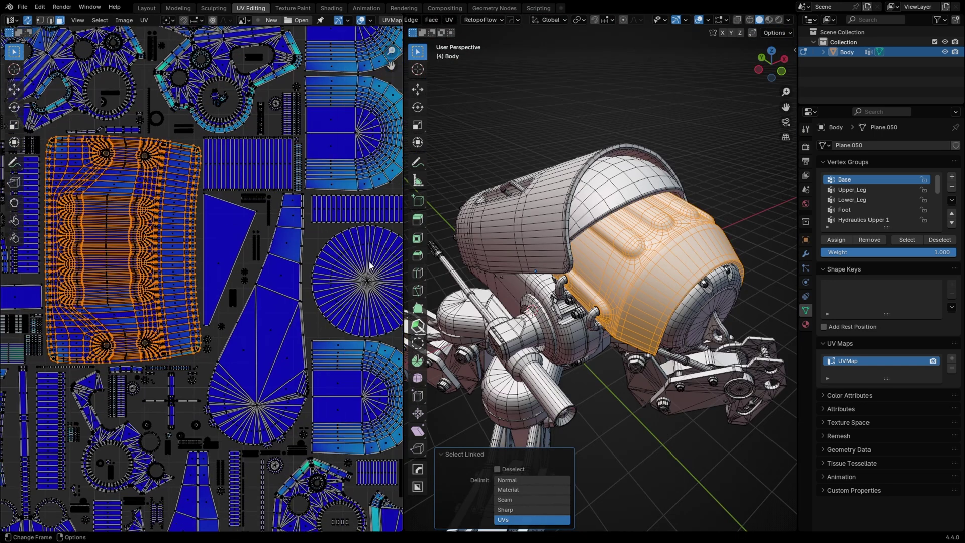
Step: Select the linked faces of the slotted ring beneath the robot's hull, delimited by UVs, and inspect their UV island
middle_drag(668, 306, 647, 255)
scroll(647, 256, up, 4)
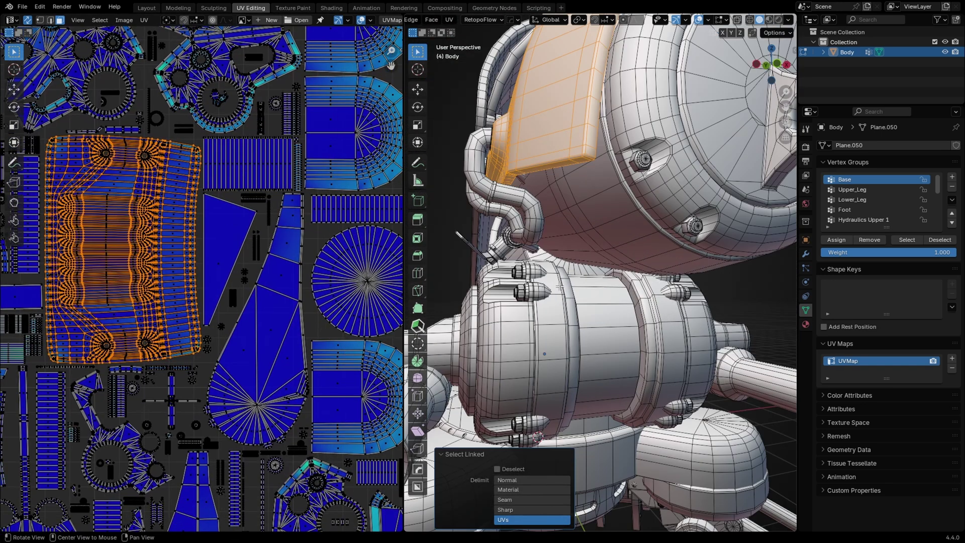
middle_drag(560, 288, 576, 292)
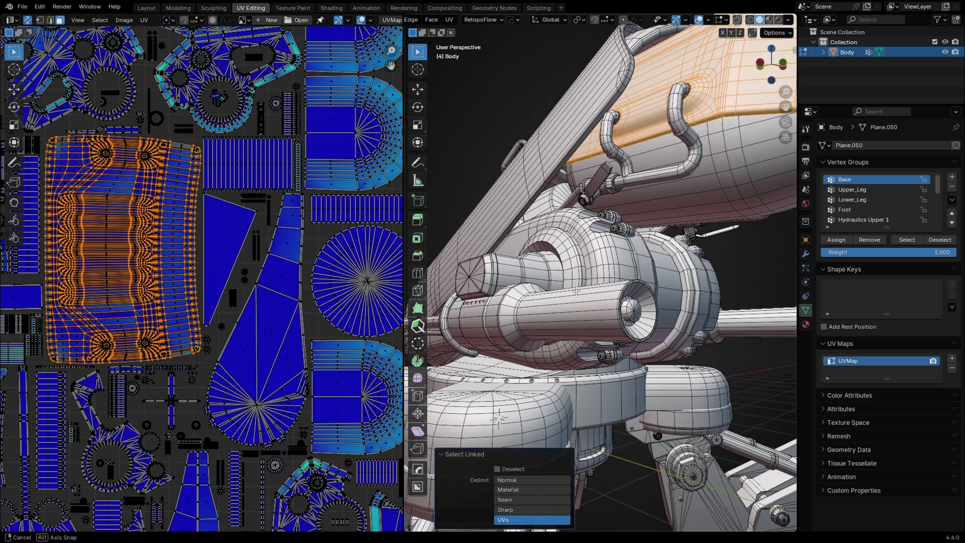
key(l)
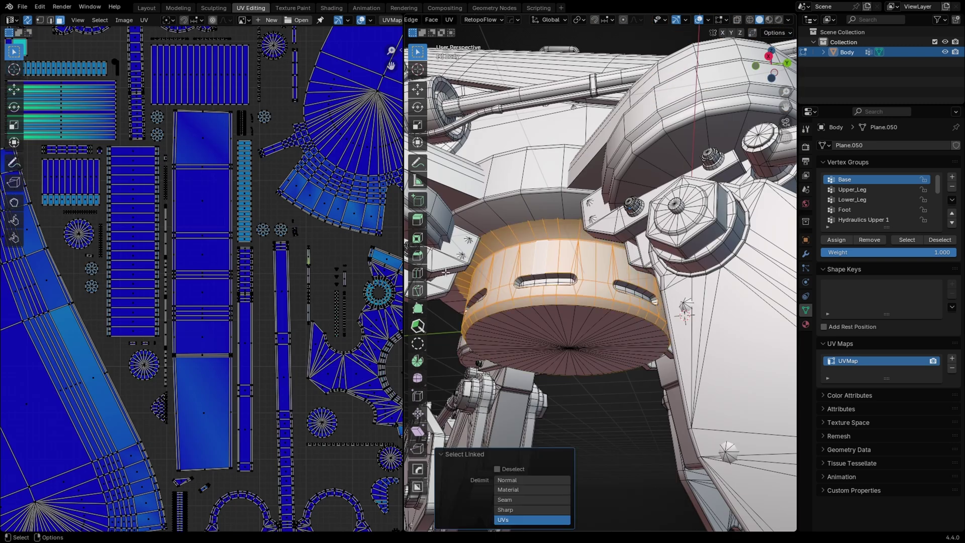
key(KP_Decimal)
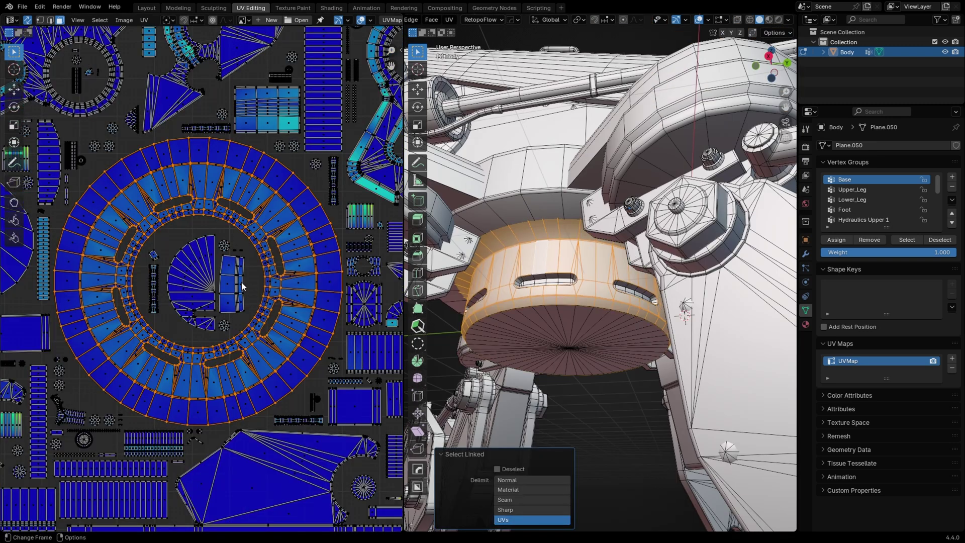
scroll(269, 272, down, 9)
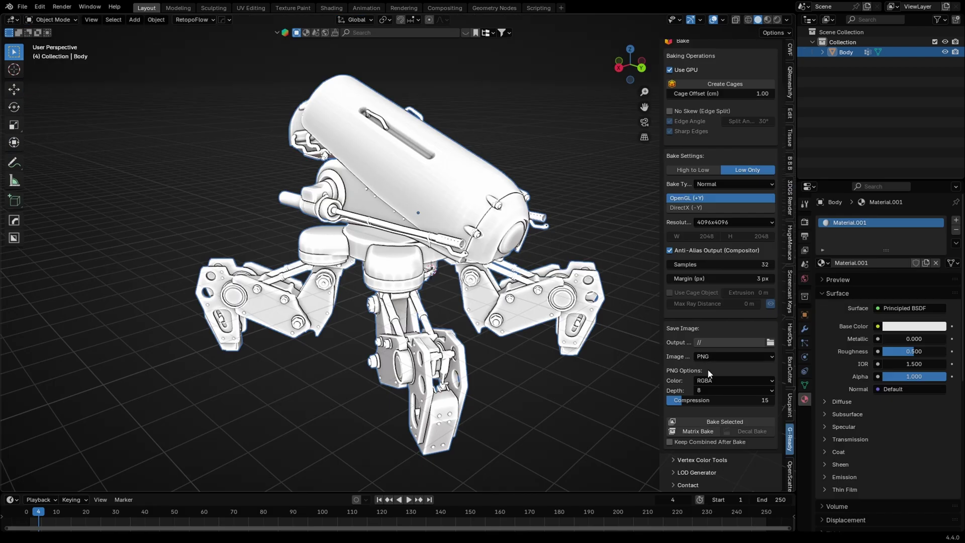
Step: Set the bake type to Ambient Occlusion and bake the selected Body mesh
click(731, 185)
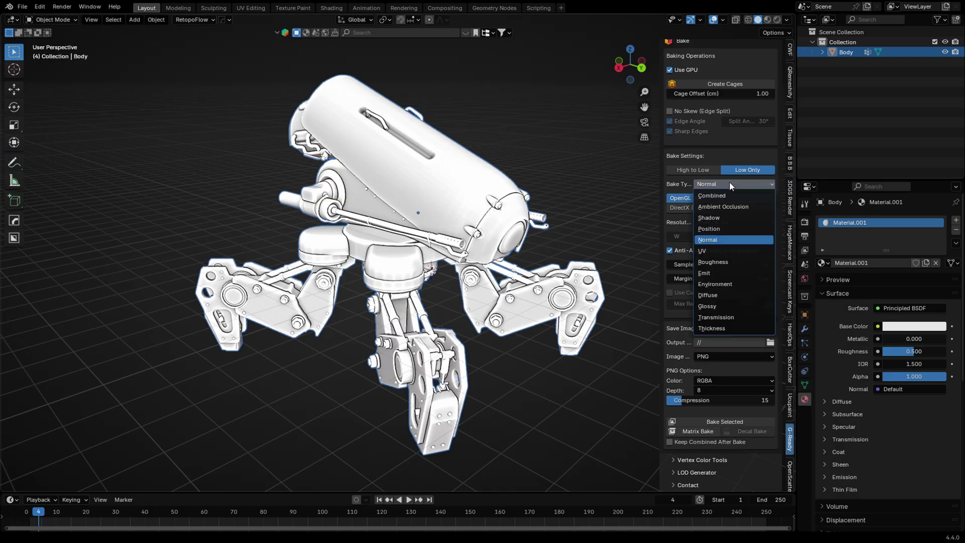
click(719, 208)
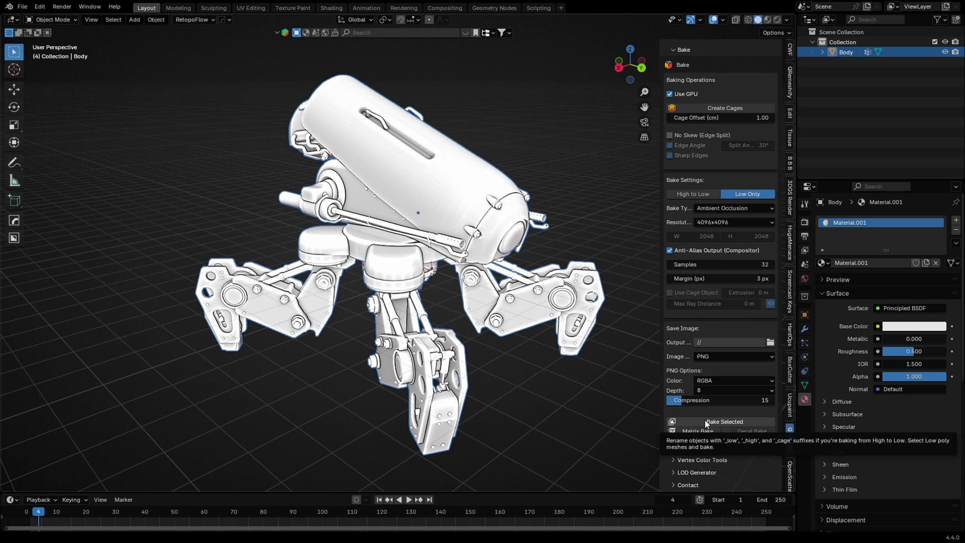
click(705, 421)
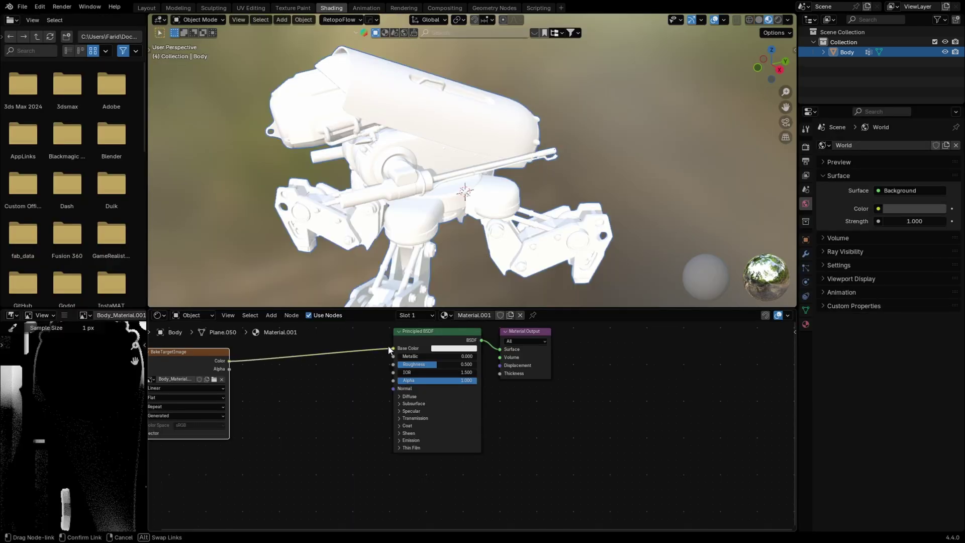
Step: Connect the baked image's Color output to the Principled BSDF's Base Color and review the robot in the Layout workspace
drag(389, 349, 394, 349)
middle_drag(388, 188, 308, 185)
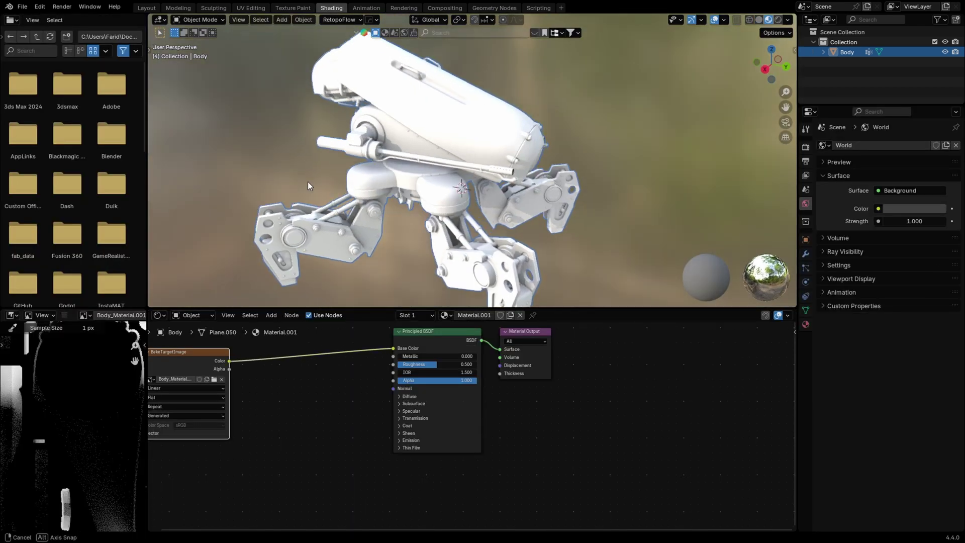
click(146, 8)
mouse_move(415, 279)
middle_down()
mouse_move(378, 280)
mouse_move(427, 315)
mouse_move(207, 316)
mouse_move(240, 290)
mouse_move(303, 304)
middle_up()
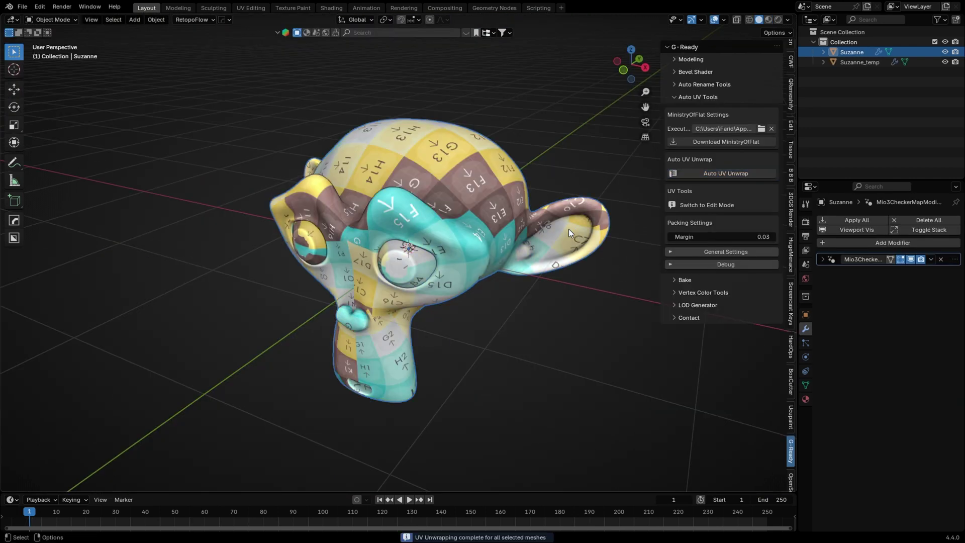
Step: View Suzanne's complete UV layout in the UV Editing workspace and turn on the UV Stretch overlay
middle_drag(475, 235, 505, 234)
click(253, 7)
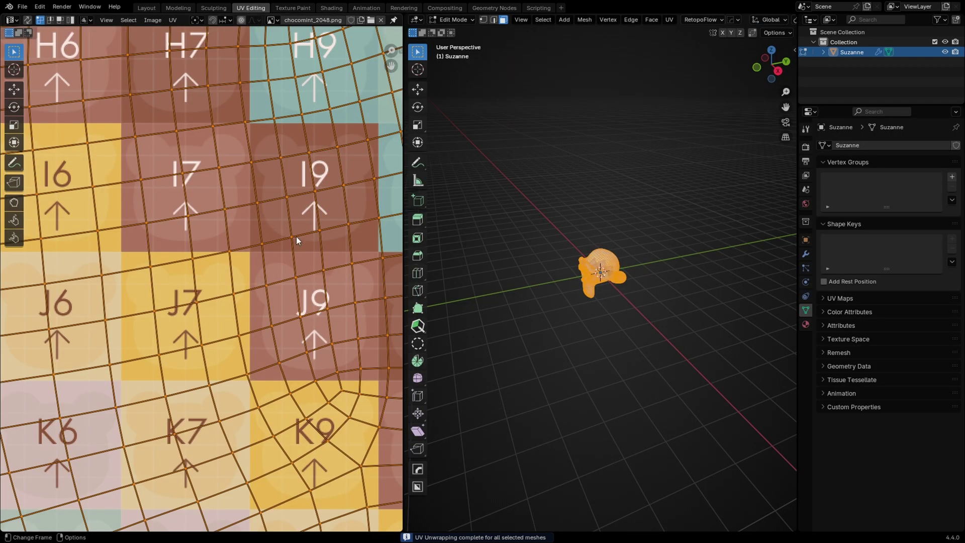
scroll(280, 247, down, 8)
scroll(281, 248, up, 1)
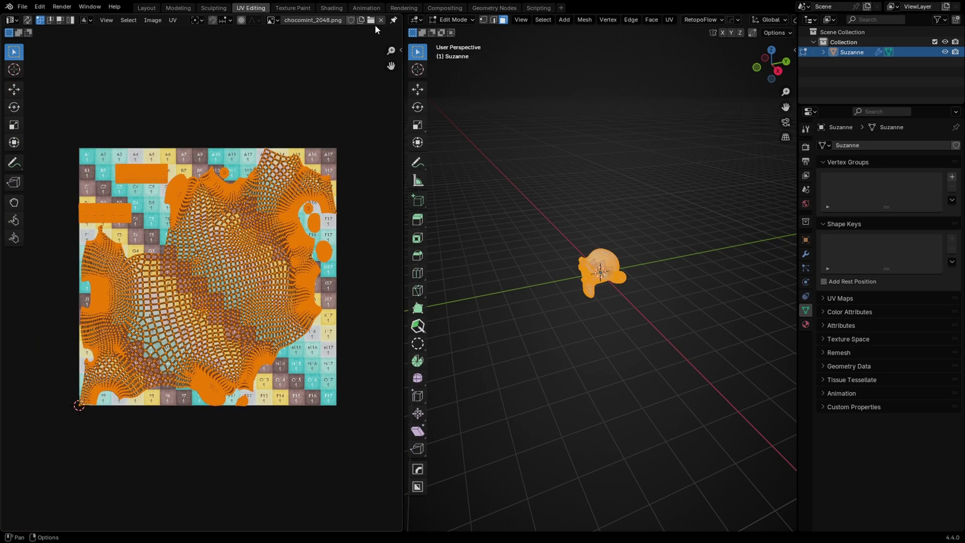
scroll(387, 22, right, 3)
click(385, 20)
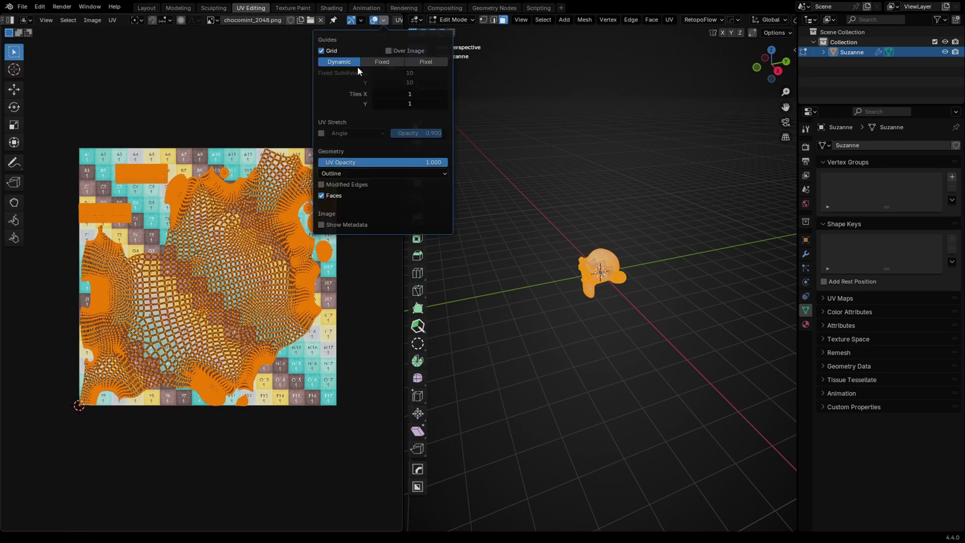
click(322, 133)
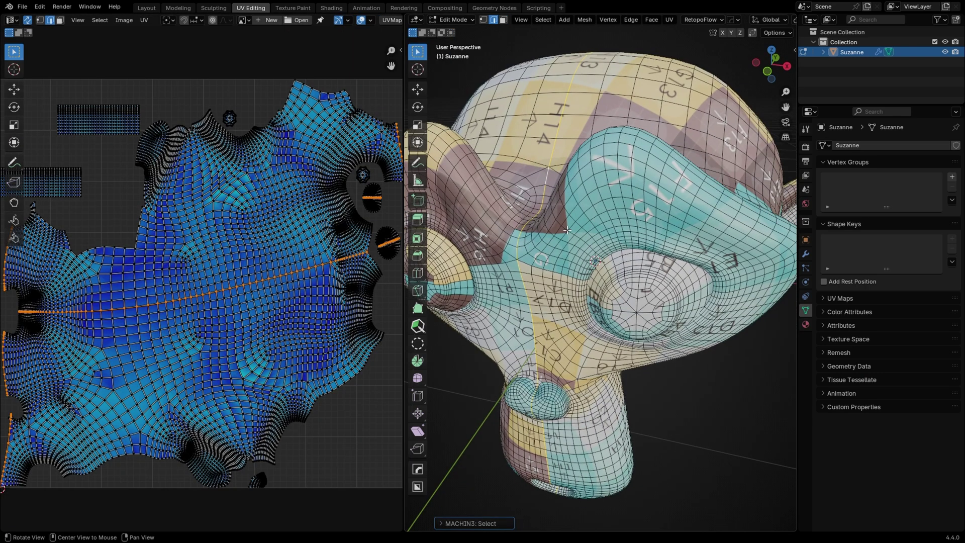
Step: Mark the edge loop along the centre of Suzanne's head as a seam
middle_drag(654, 251, 686, 254)
right_click(686, 254)
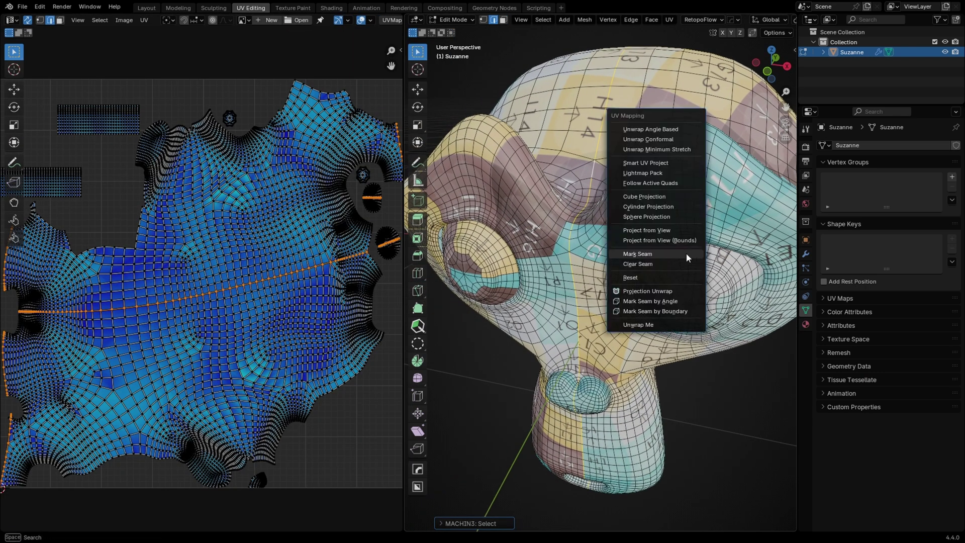
click(686, 253)
scroll(687, 254, down, 1)
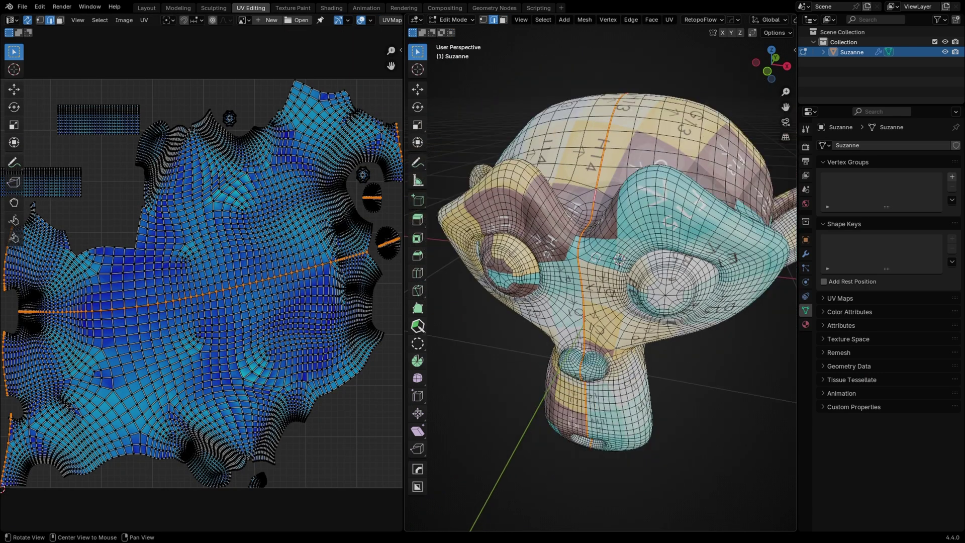
Step: Auto-unwrap Suzanne again in Object Mode so the UVs split along the marked centre seam
middle_drag(687, 254, 647, 289)
middle_drag(569, 252, 606, 253)
key(Tab)
key(n)
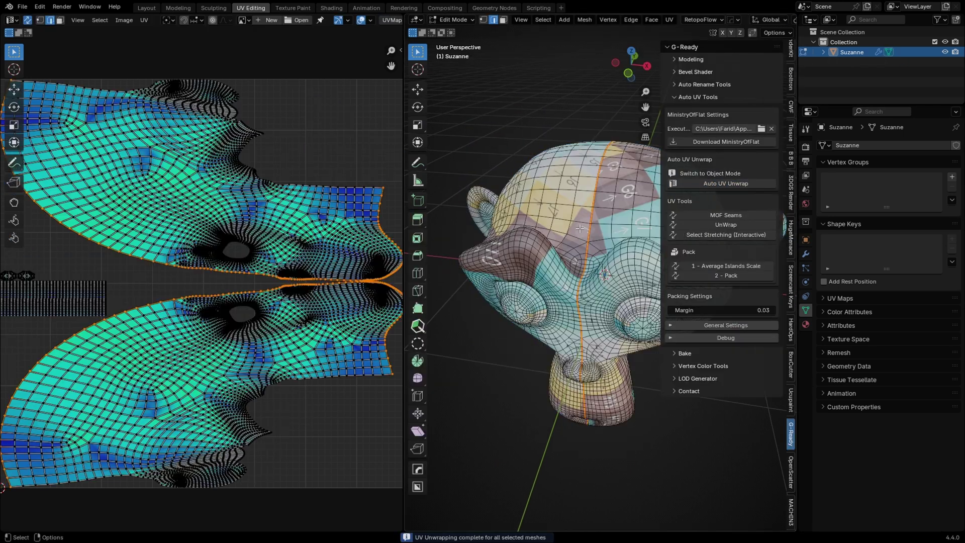
Step: Select all of Suzanne's faces in face mode, unwrap them with UnWrap and average the island scale
key(l)
click(636, 210)
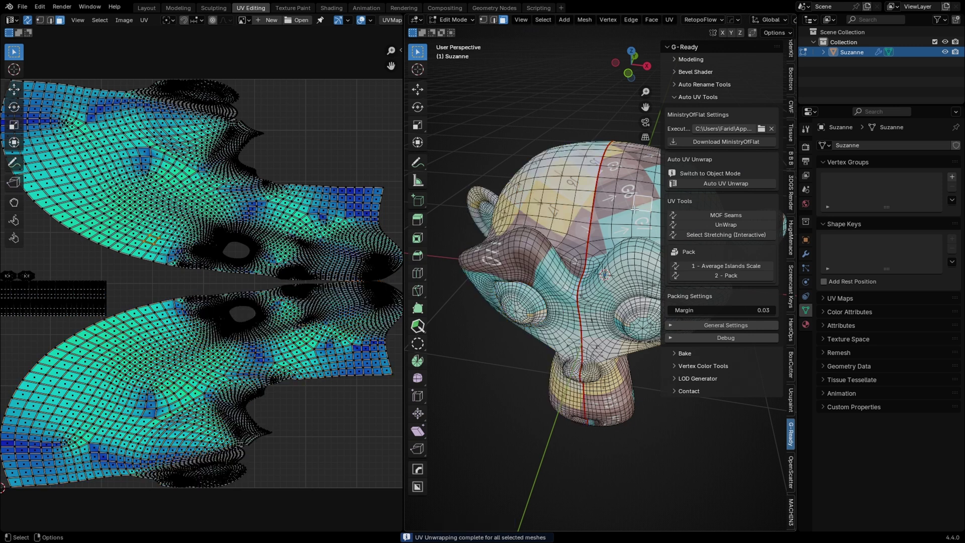
key(l)
shift+middle_drag(578, 226, 549, 239)
key(a)
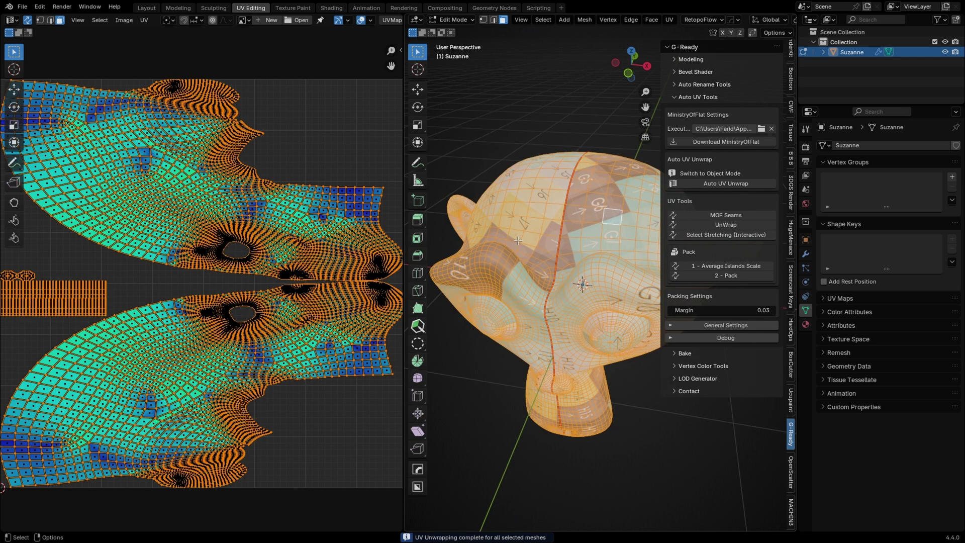
click(702, 266)
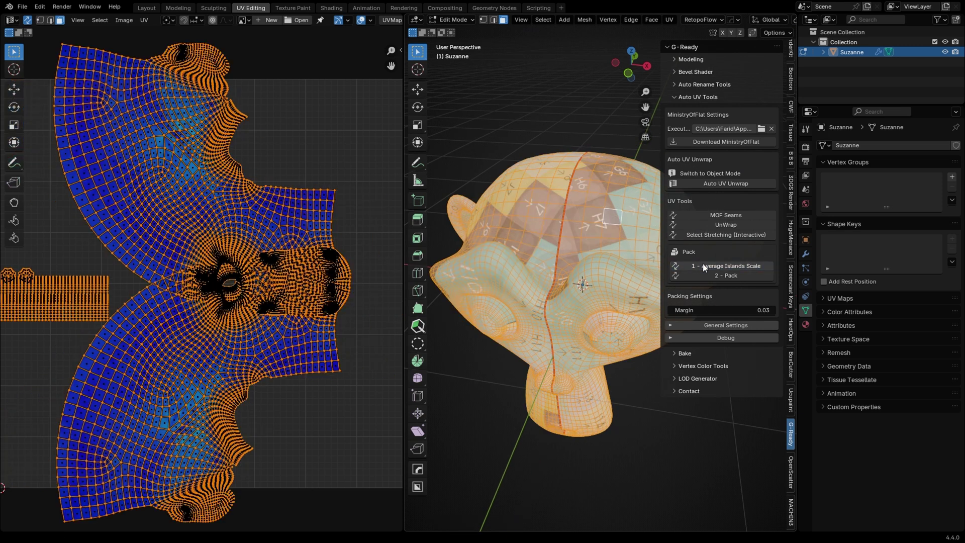
Step: Select Suzanne's upper half-head UV island as a linked piece and move it up, clear of the other half
click(187, 201)
key(l)
scroll(195, 198, down, 2)
key(g)
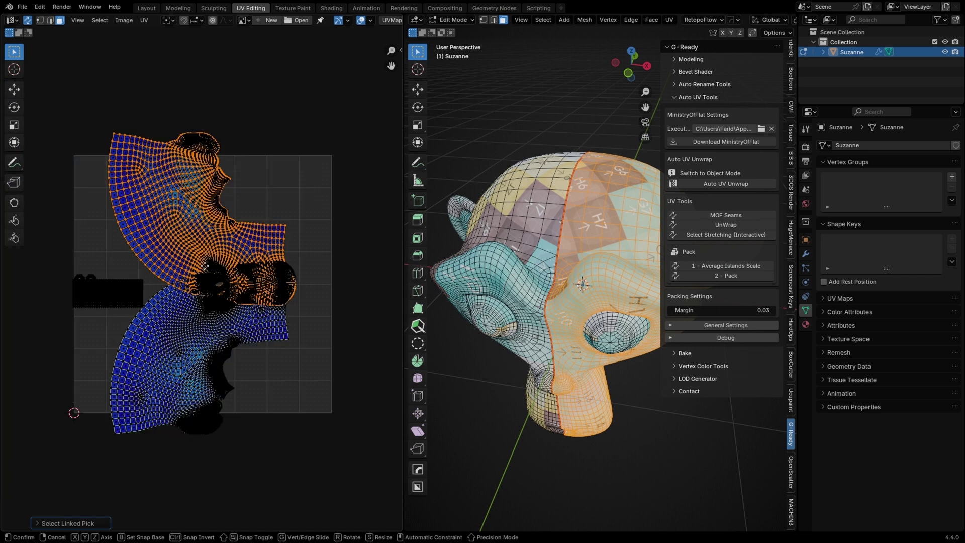
click(203, 95)
middle_drag(203, 96, 164, 171)
Step: Examine the checker texture on the side of Suzanne's head and ear
alt+drag(599, 251, 502, 212)
key(Tab)
key(Tab)
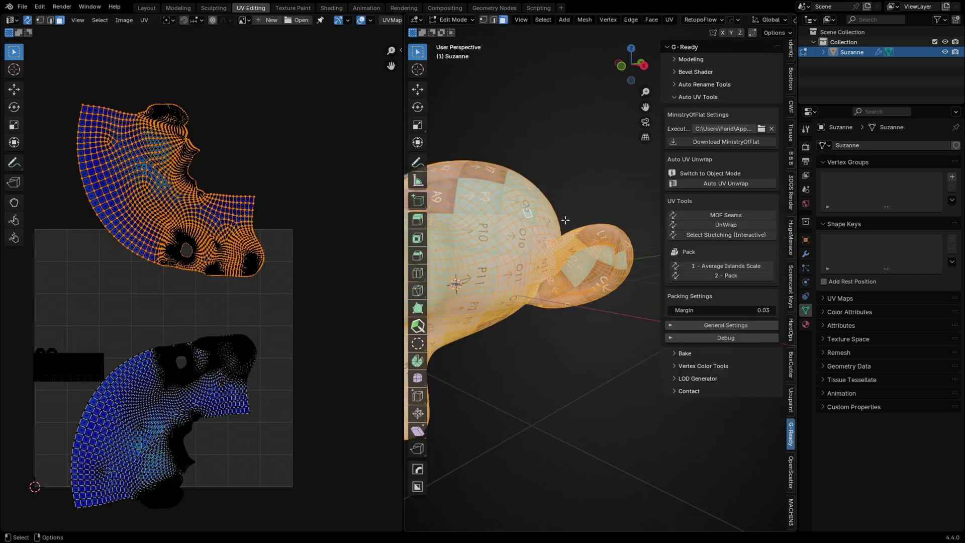
scroll(543, 226, down, 2)
alt+drag(588, 242, 531, 257)
middle_drag(531, 257, 511, 264)
key(u)
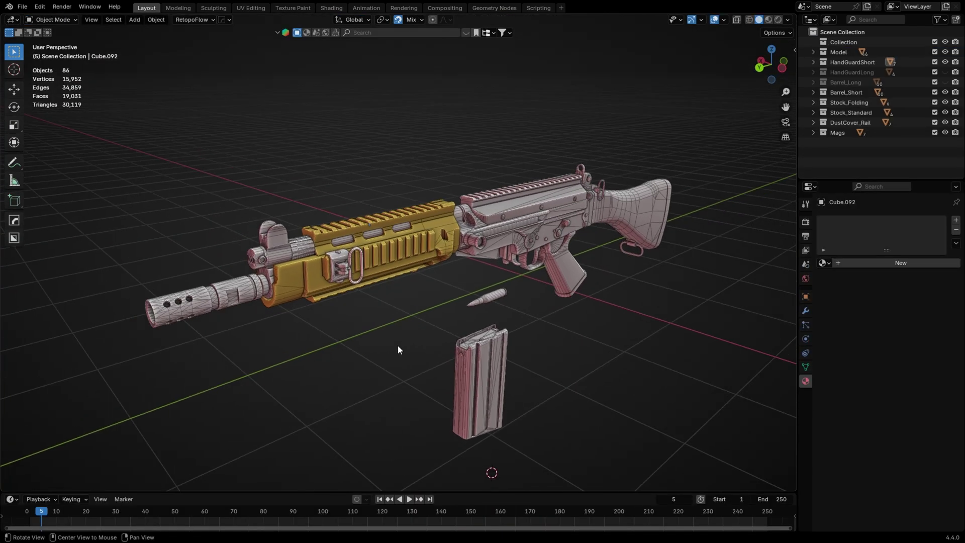
Step: Triangulate all faces of the rifle's short handguard with the Beauty quad and n-gon methods, and deselect them
scroll(397, 327, up, 5)
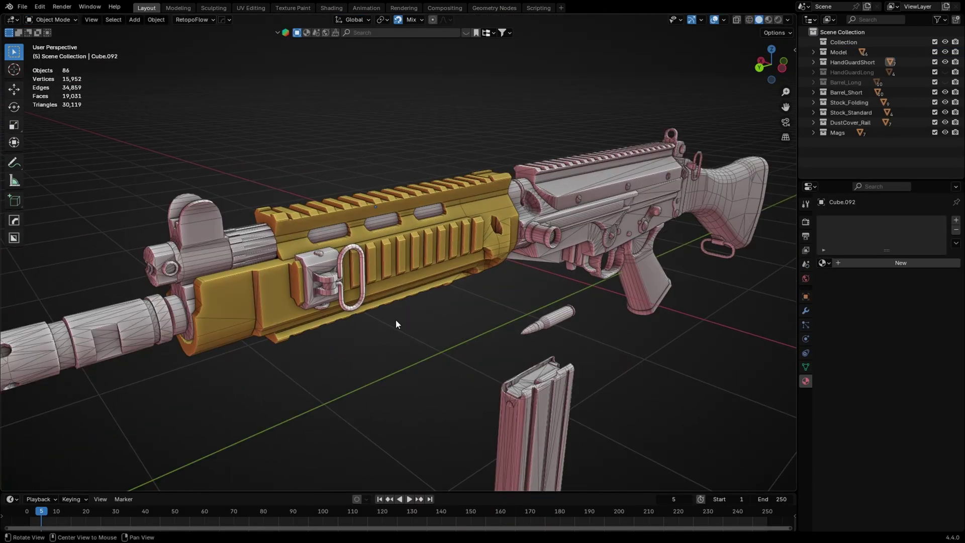
click(508, 270)
mouse_move(515, 288)
middle_down()
mouse_move(499, 300)
mouse_move(506, 294)
middle_up()
key(Tab)
scroll(508, 290, up, 2)
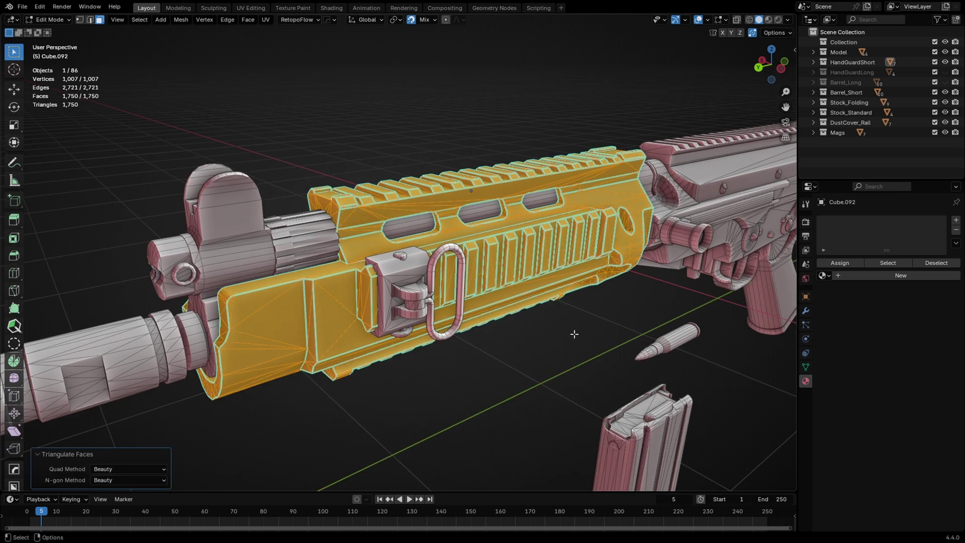
key(alt+a)
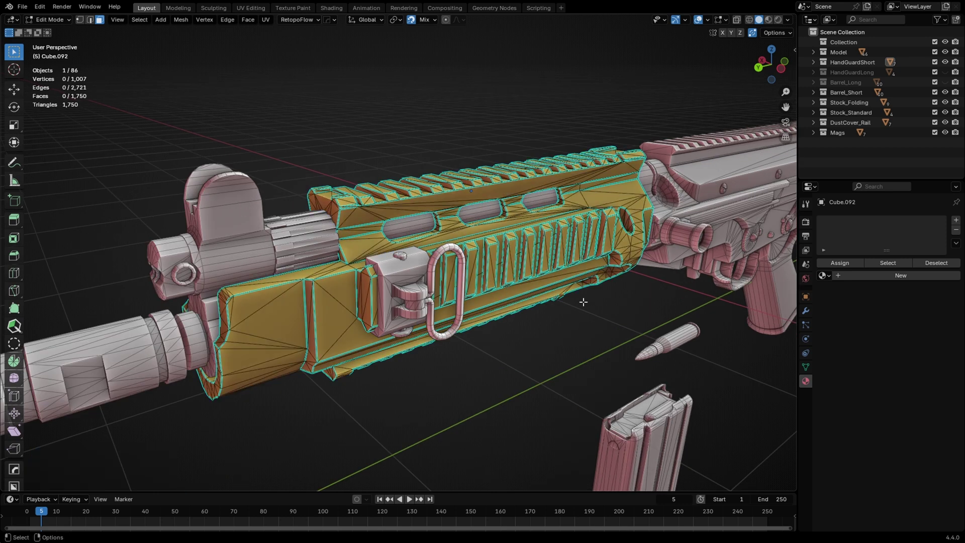
Step: Auto-unwrap the triangulated handguard with G-Ready in Object Mode
key(Tab)
key(n)
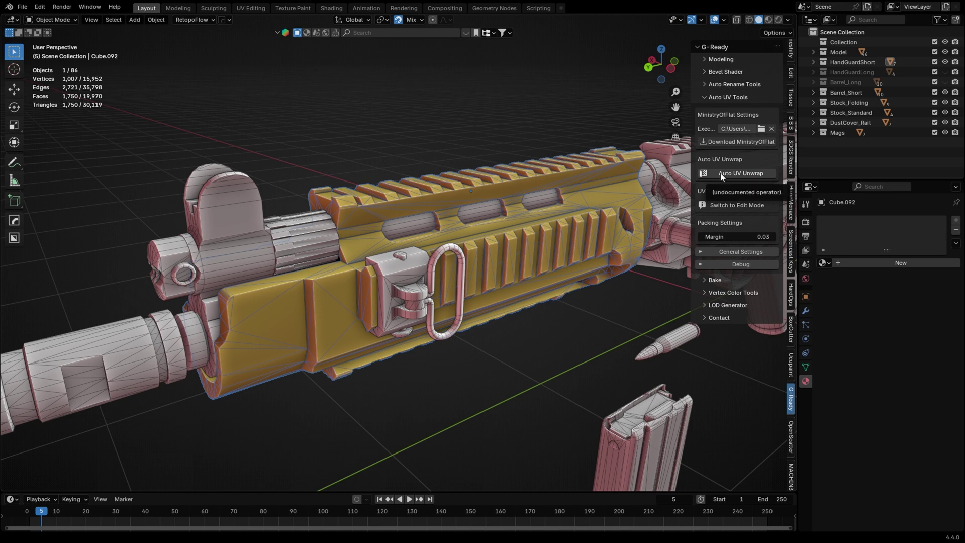
click(721, 173)
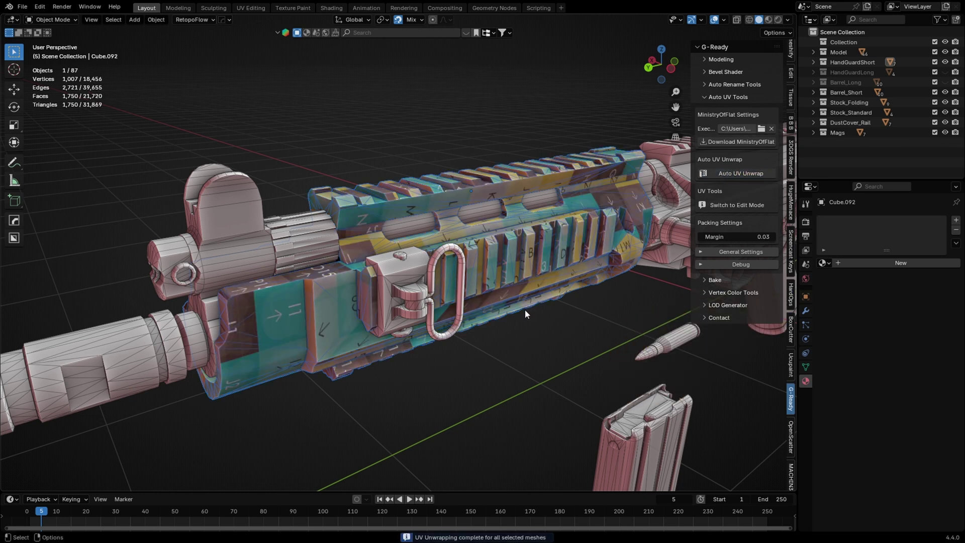
Step: Select all of the handguard's faces in Edit Mode and show their full UV layout in the UV Editing workspace
key(n)
key(Tab)
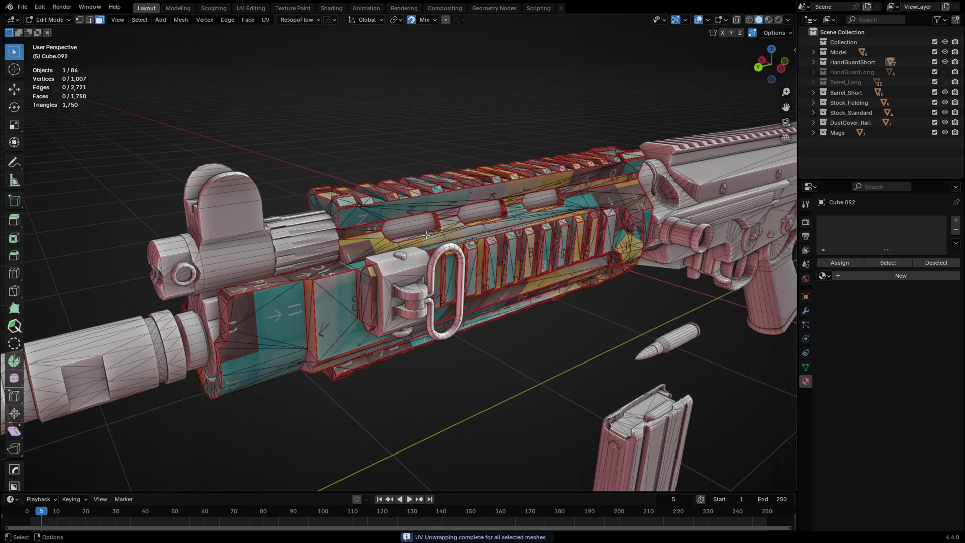
key(a)
click(255, 7)
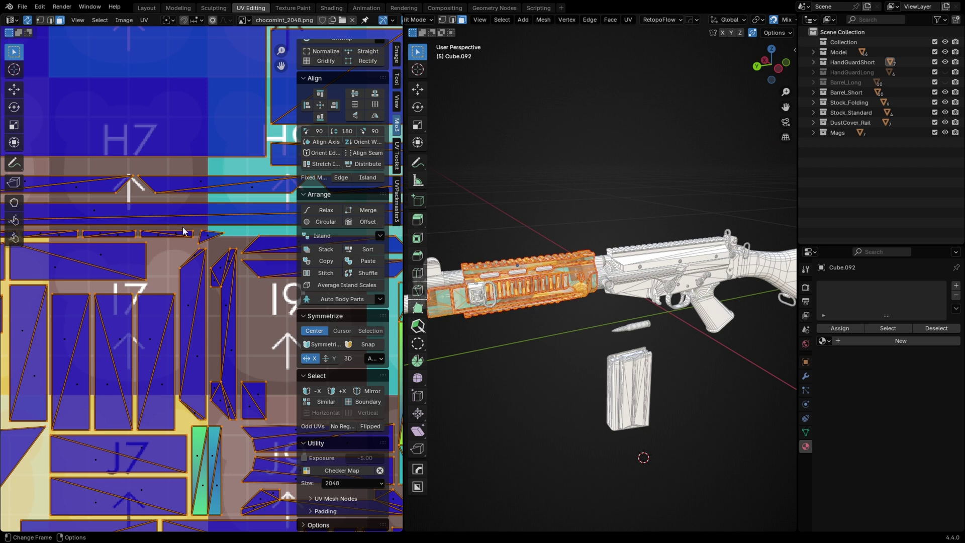
scroll(183, 231, down, 8)
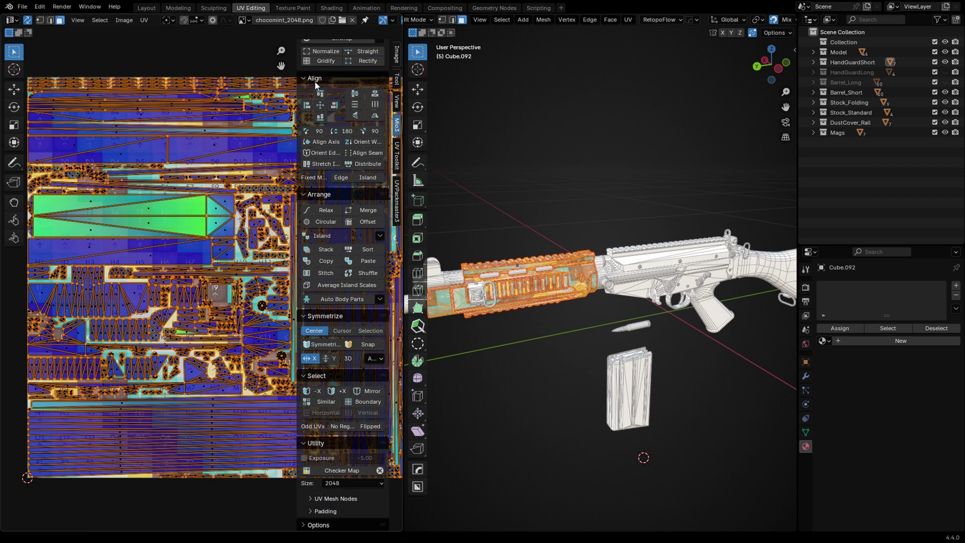
key(n)
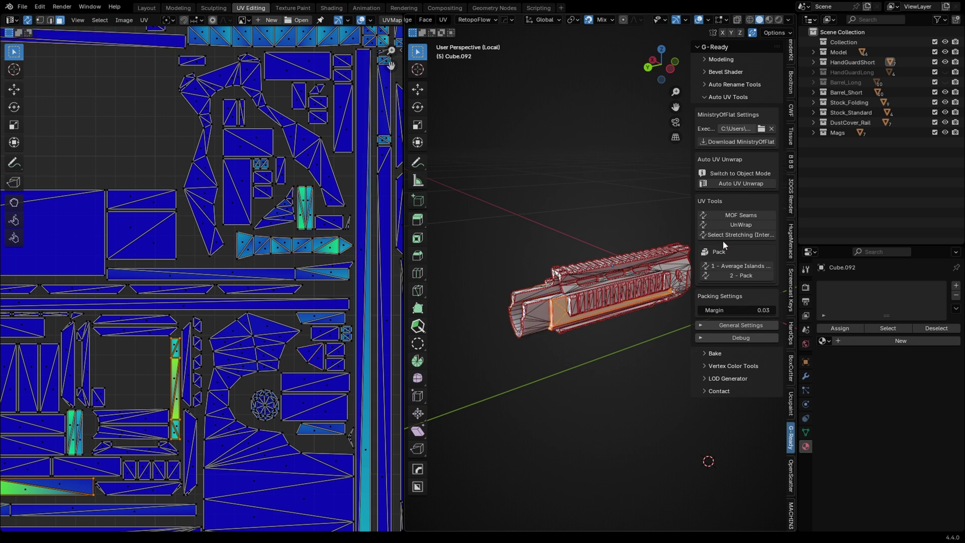
Step: Select the handguard's UV islands with a stretch of at least 0.262 and unwrap them with UnWrap
click(587, 241)
scroll(337, 251, down, 8)
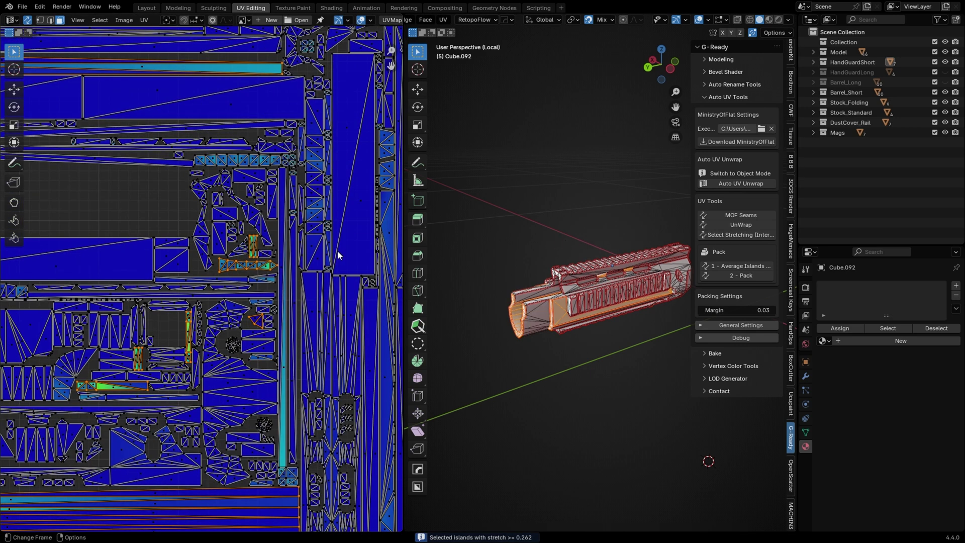
scroll(247, 245, up, 2)
click(739, 224)
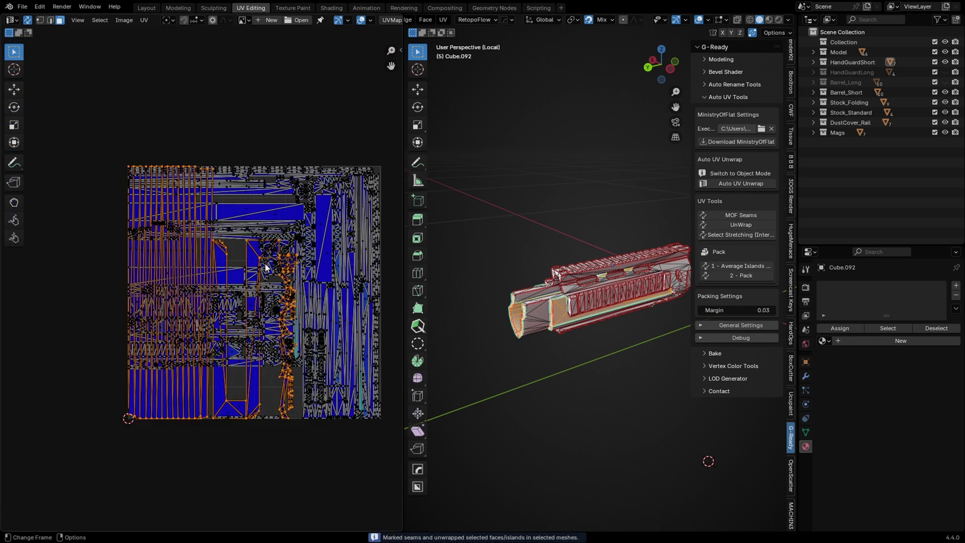
Step: Move the newly unwrapped islands out of the handguard's UV layout and inspect the islands in the UV square
key(g)
click(54, 271)
alt+middle_drag(129, 261, 42, 247)
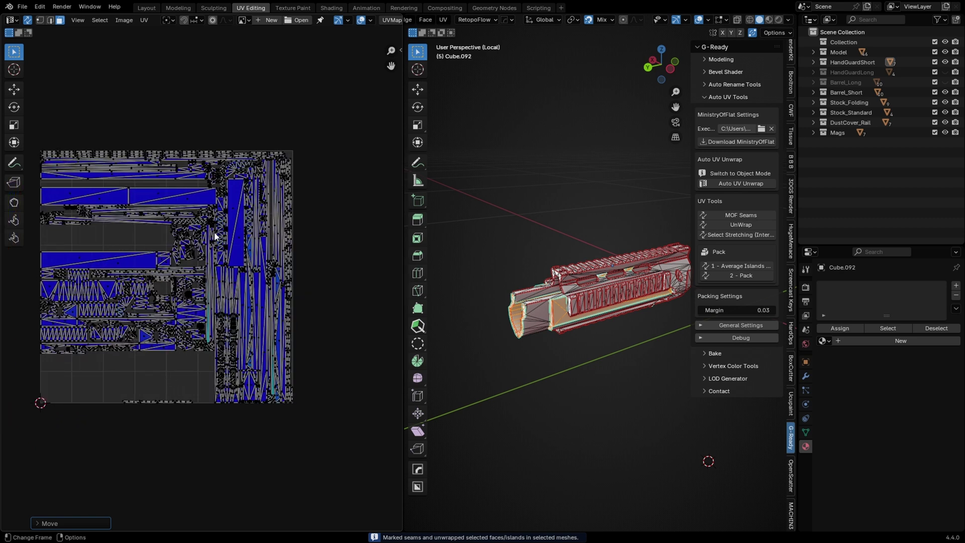
scroll(197, 277, up, 3)
alt+middle_drag(262, 127, 202, 238)
scroll(201, 237, down, 3)
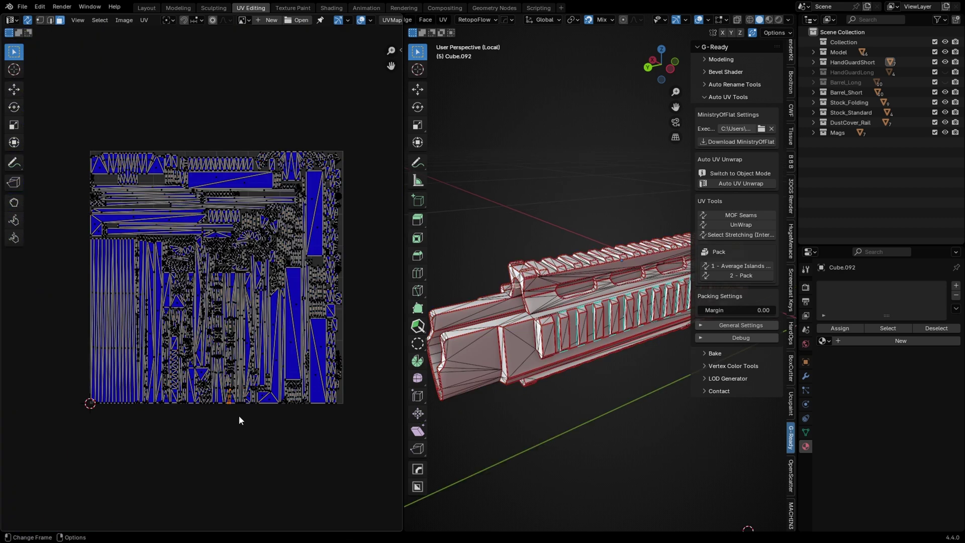
scroll(239, 416, up, 3)
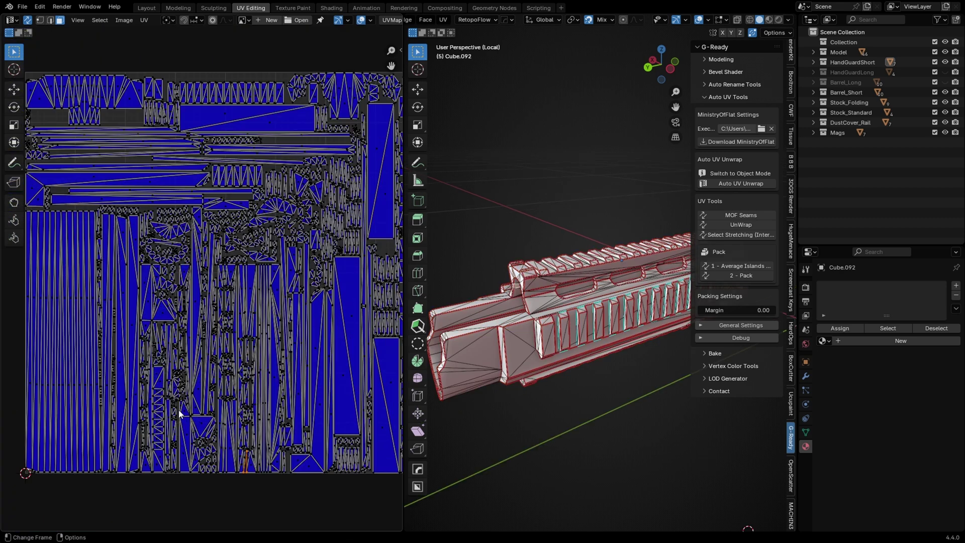
Step: Auto-unwrap the rifle's standard stock with G-Ready
key(n)
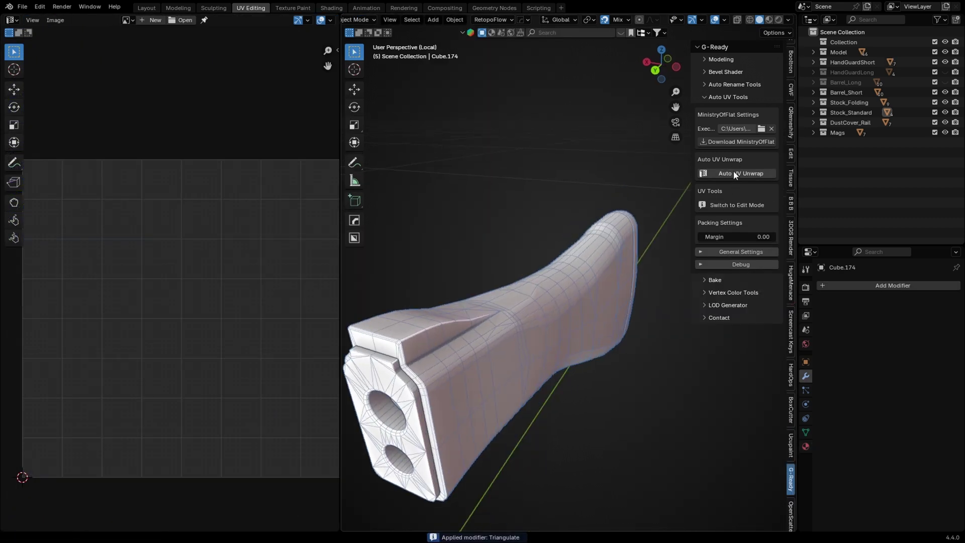
click(734, 173)
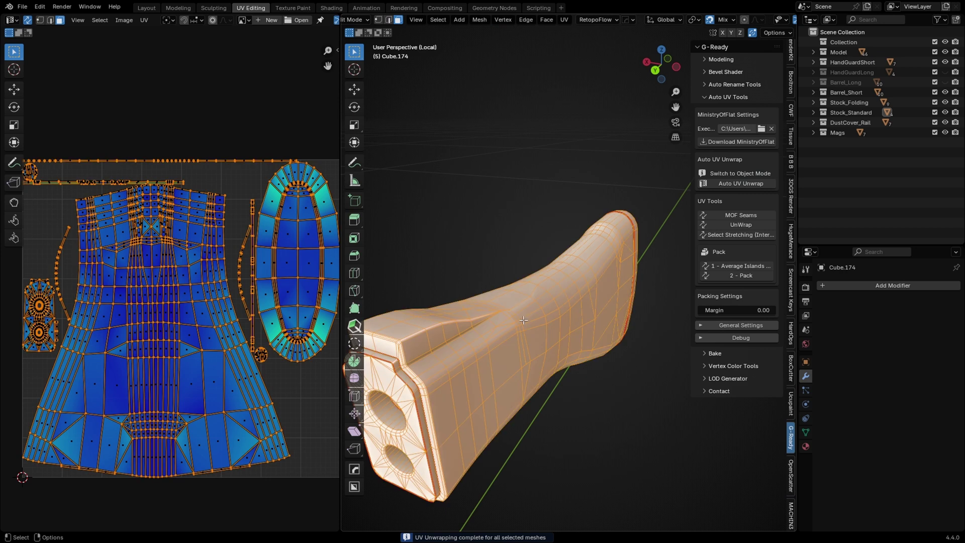
Step: Check a linked part of the stock, select all of its faces in Edit Mode and average the island scale
click(527, 312)
key(l)
middle_drag(468, 396, 533, 327)
key(a)
click(737, 267)
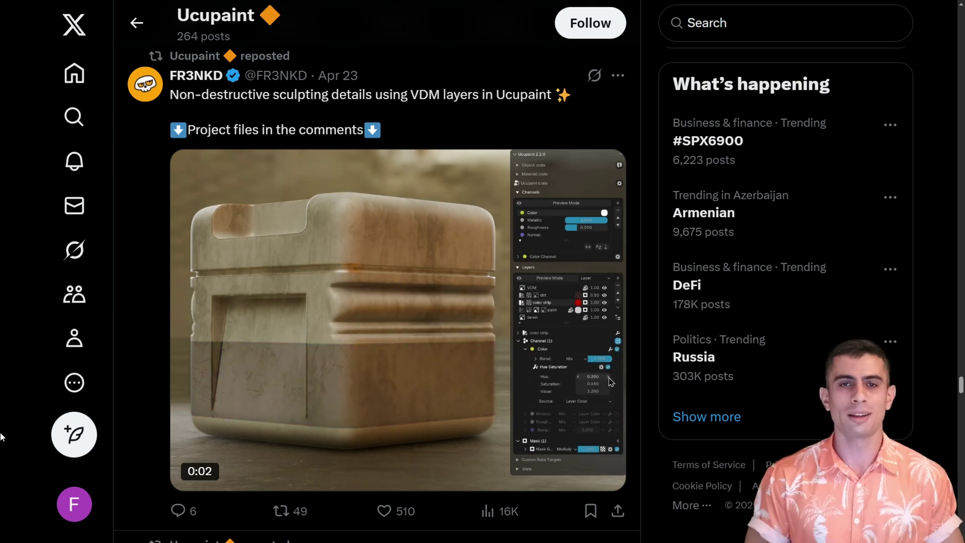
Step: Switch to X and look through the Ucupaint account's posts
scroll(929, 406, down, 10)
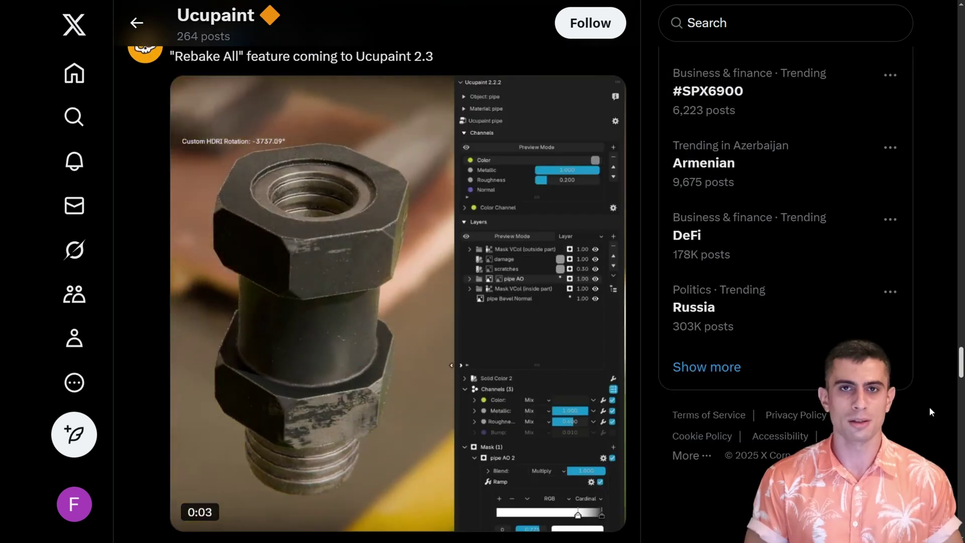